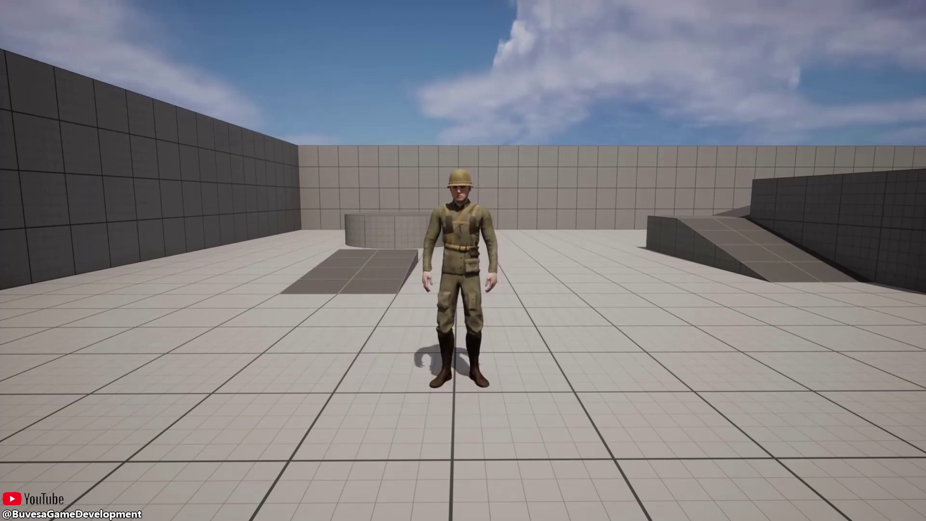
Stop the game preview and pause the Running animation at about frame 8, where the foot touches the ground
key("Escape")
key("F11")
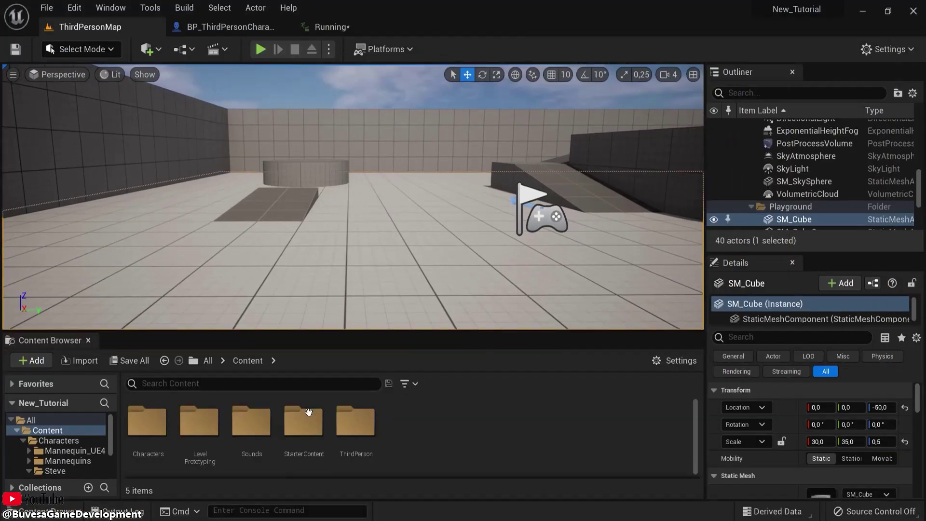
left_click(340, 27)
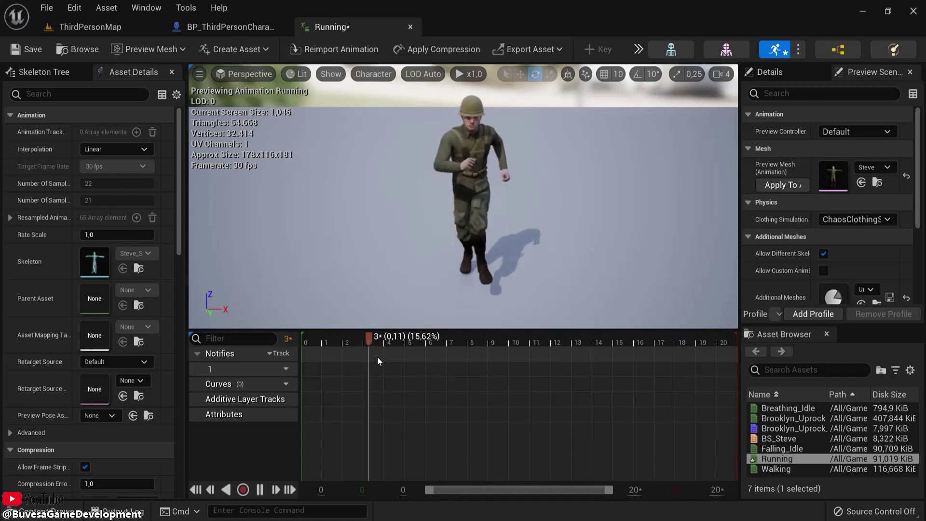
key("space")
left_click_drag(417, 337, 481, 369)
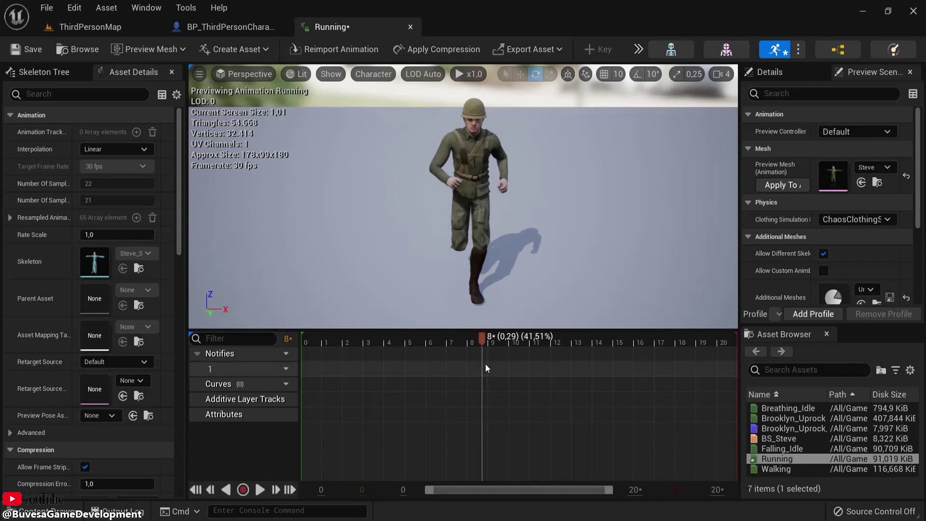
Add a Play Sound notify to notify track 1 at the current playhead position, about frame 8
mouse_move(221, 354)
right_click(347, 367)
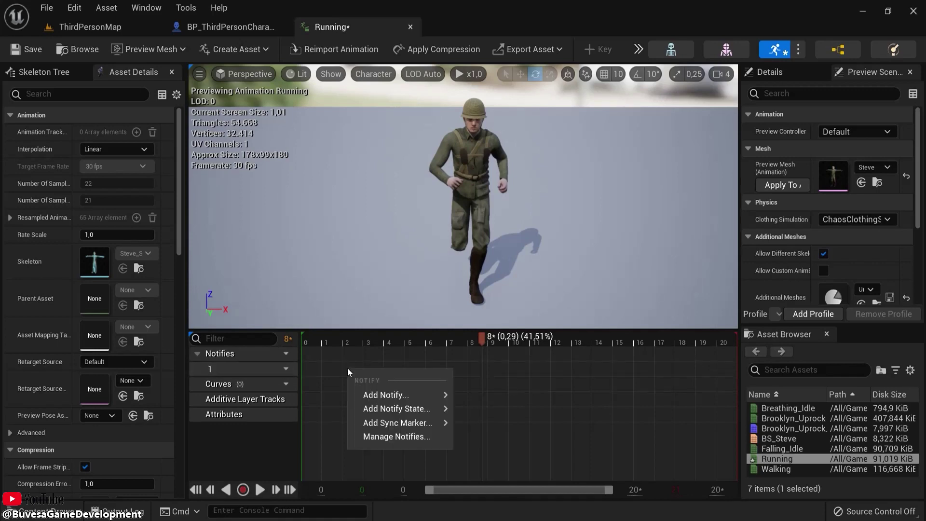
left_click(320, 415)
right_click(320, 415)
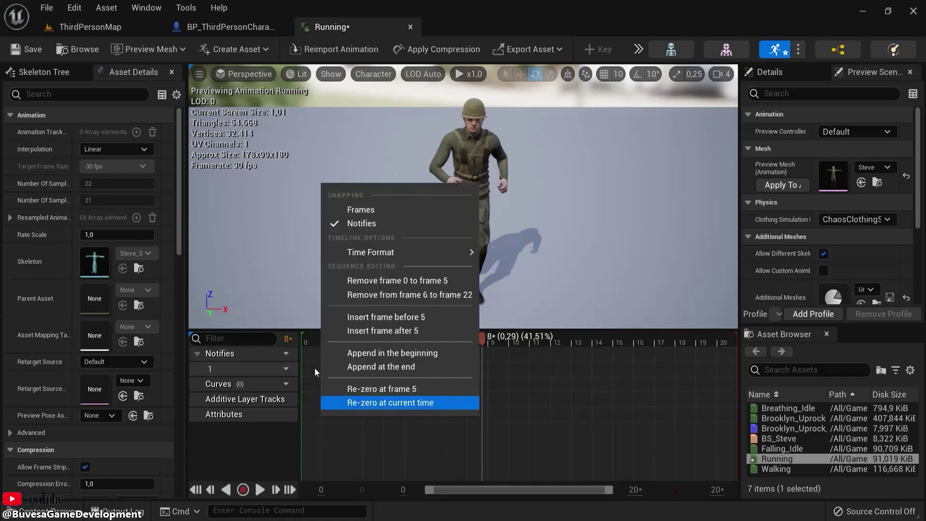
left_click(483, 466)
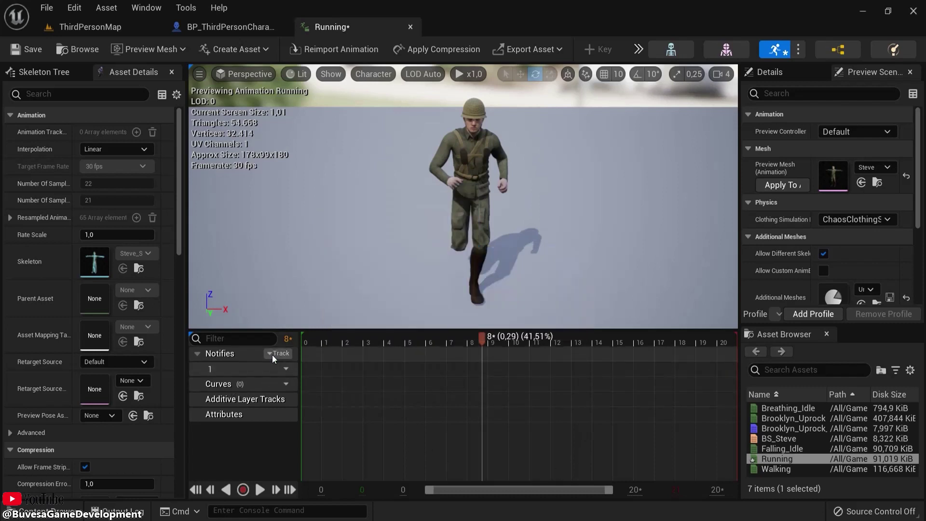
right_click(485, 369)
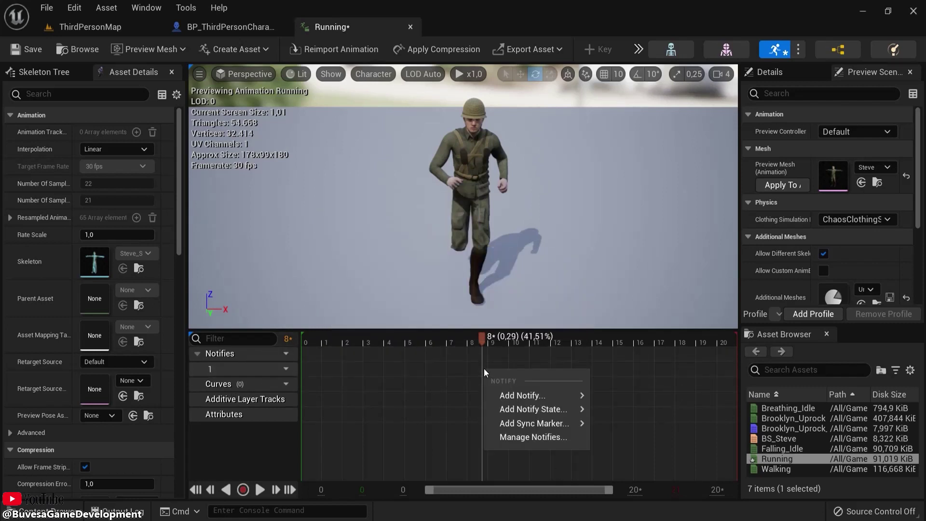
mouse_move(527, 394)
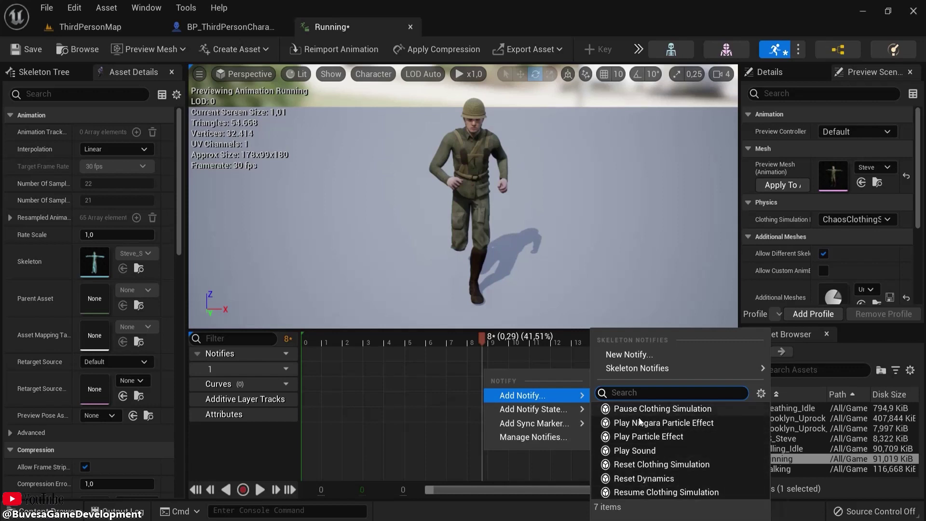
left_click(622, 451)
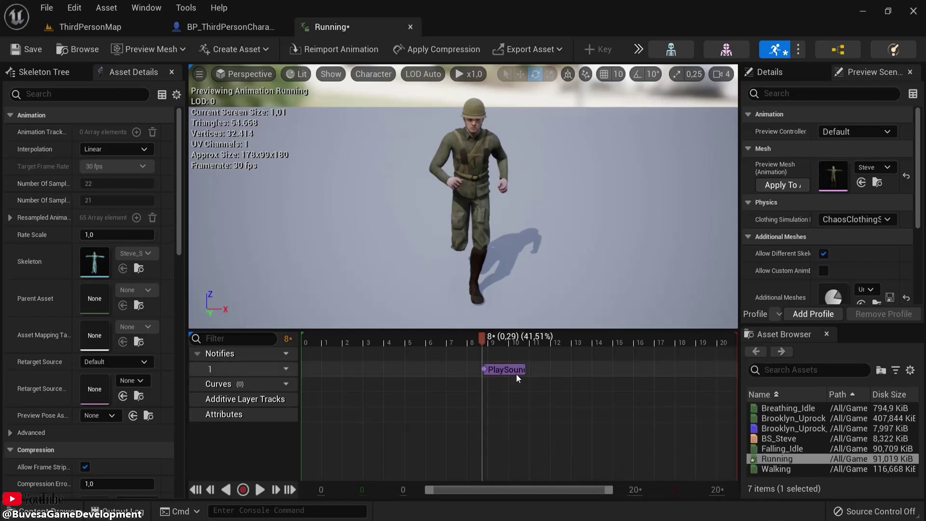
Check the footstep files in the Content/Sounds folder and assign foot_step_sound_effect as the Play Sound notify's sound
left_click(499, 369)
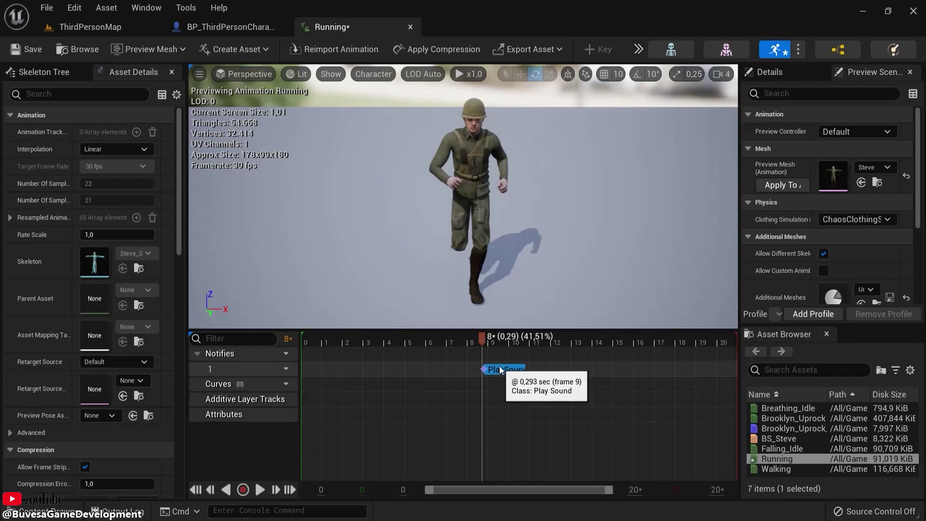
left_click(48, 510)
left_click(214, 338)
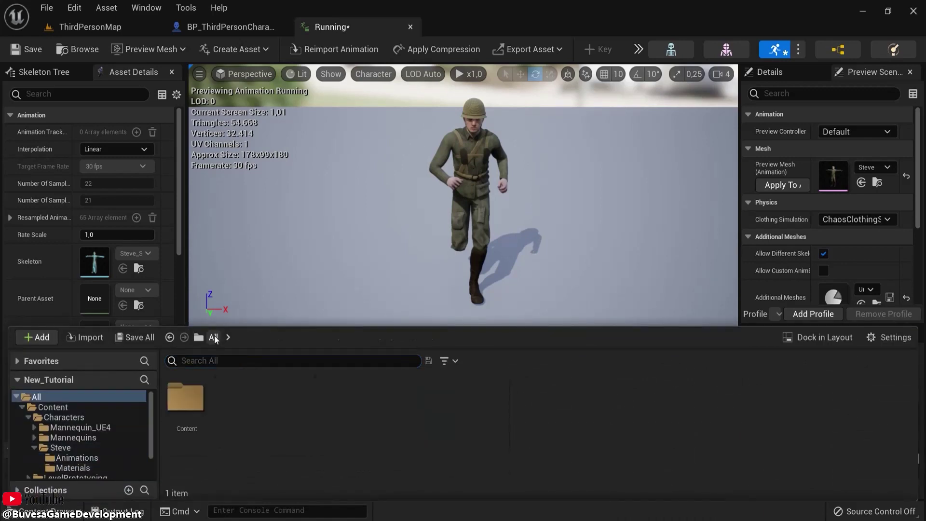
double_click(191, 404)
double_click(287, 399)
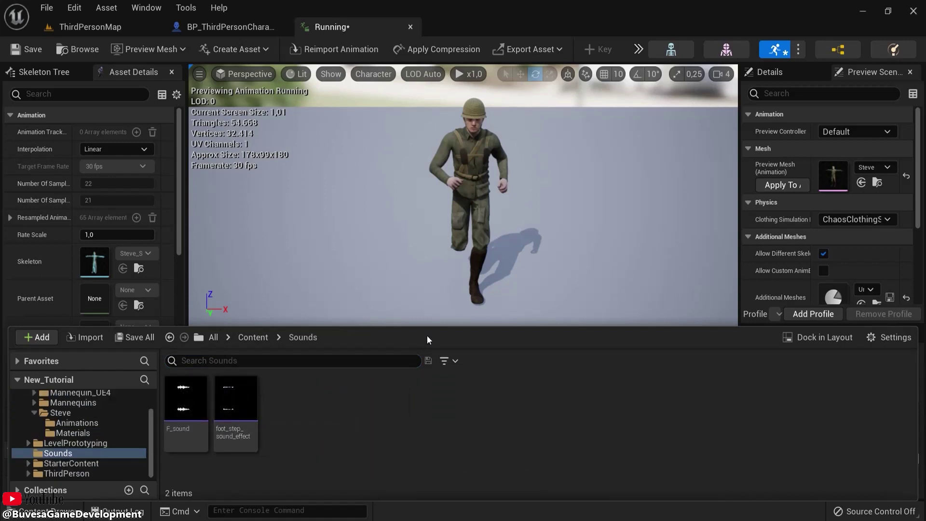
left_click(570, 259)
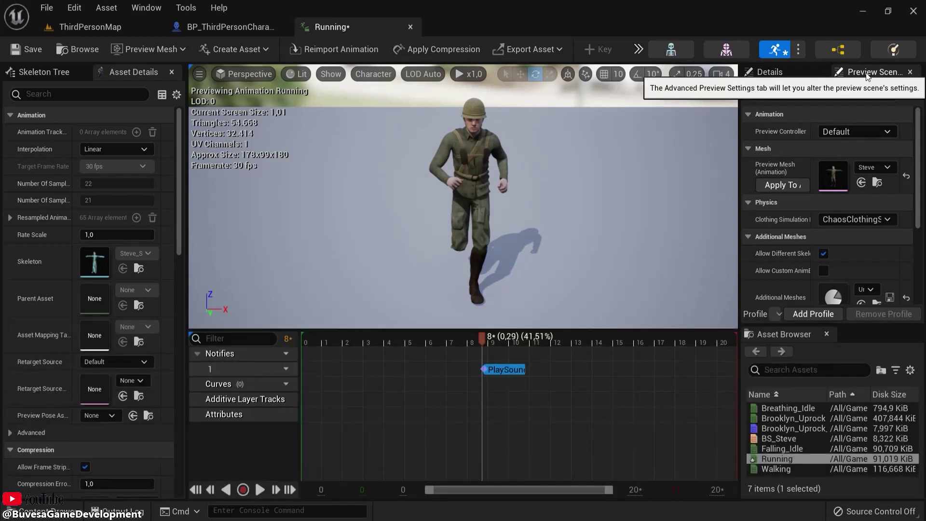
left_click(757, 74)
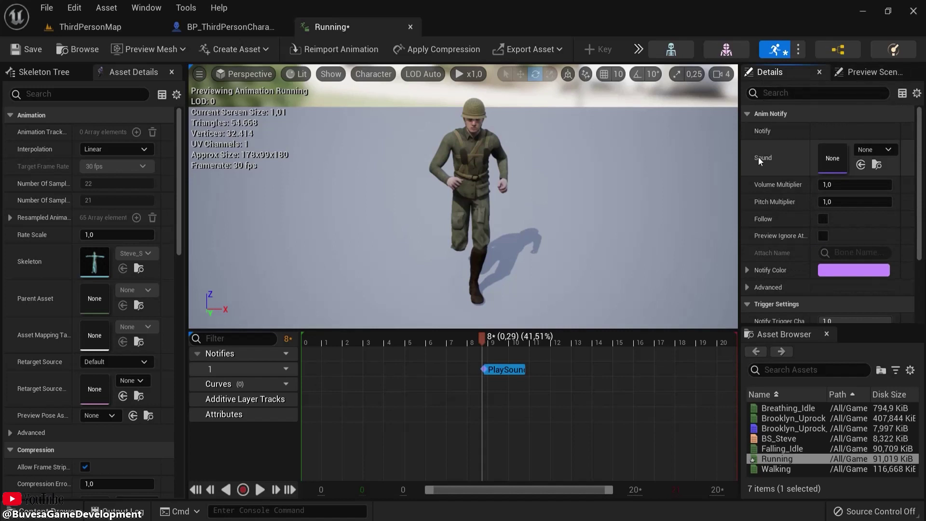
left_click(872, 150)
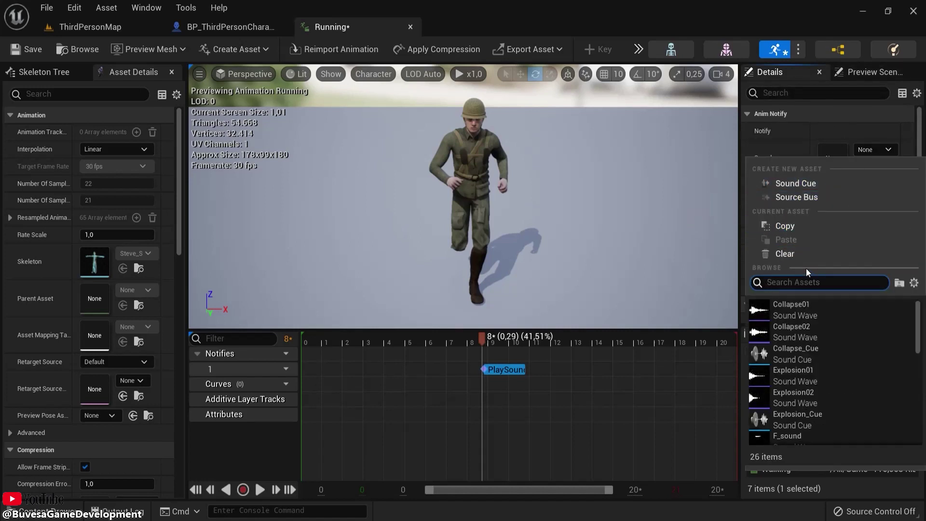
type("foot")
left_click(794, 312)
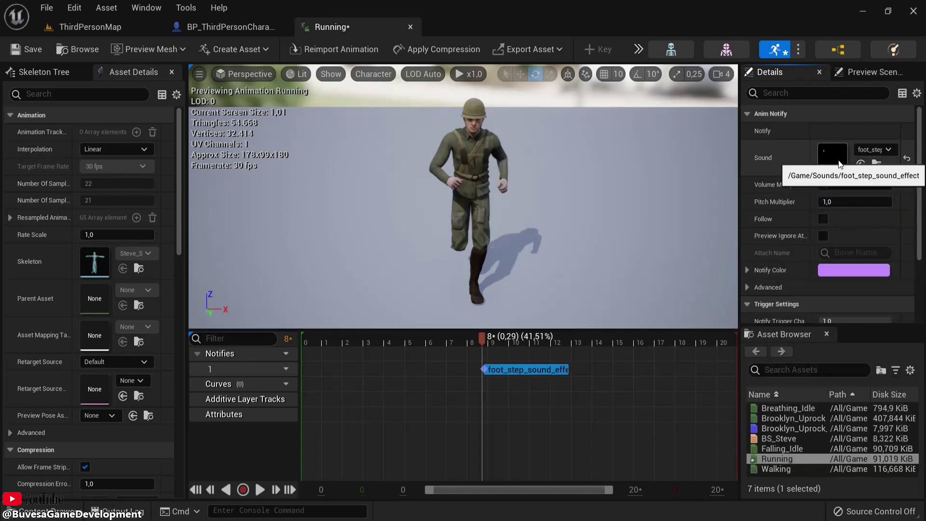
Paste a copy of the footstep notify on track 1 at about frame 19 and play the animation from the start
left_click_drag(481, 340, 697, 372)
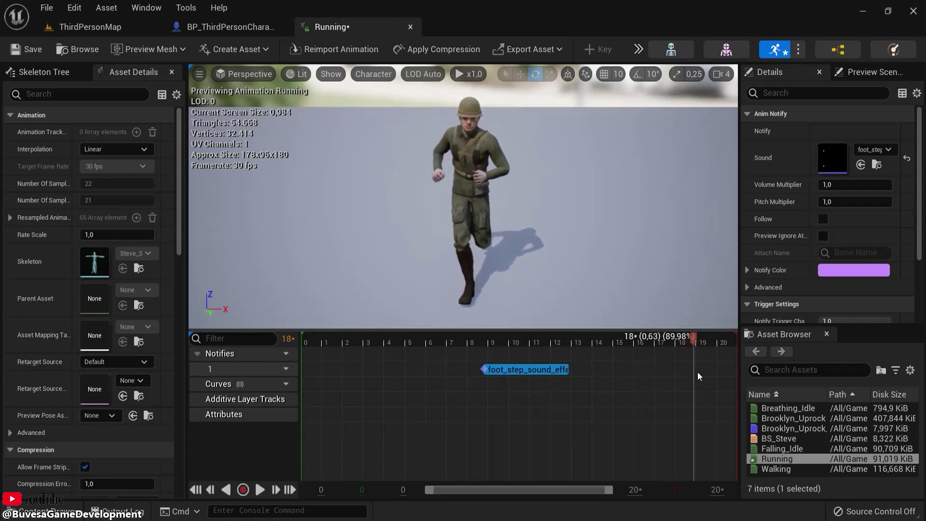
key("ctrl+v")
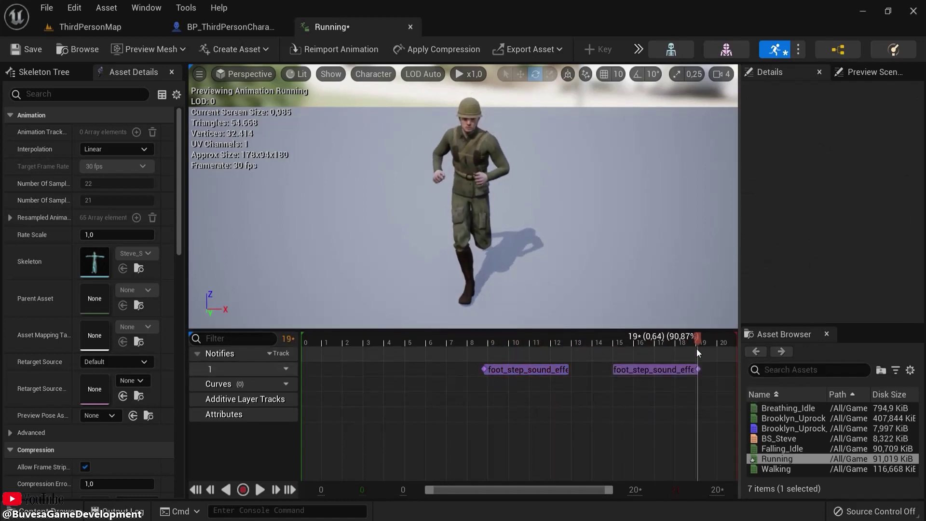
left_click_drag(697, 339, 302, 338)
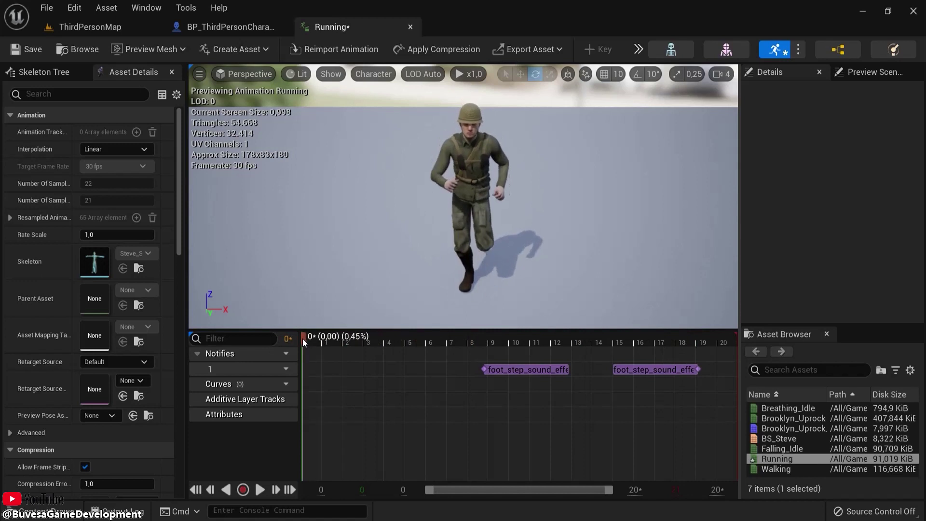
key("space")
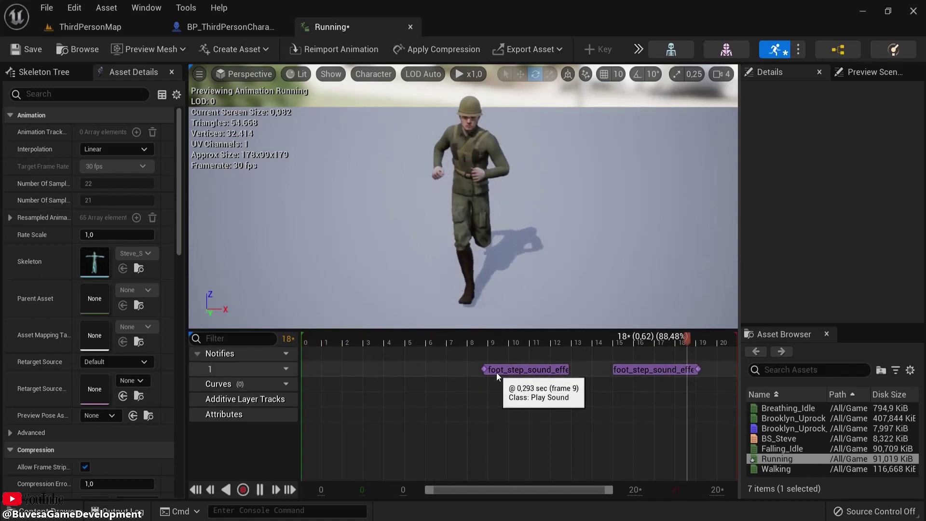
key("space")
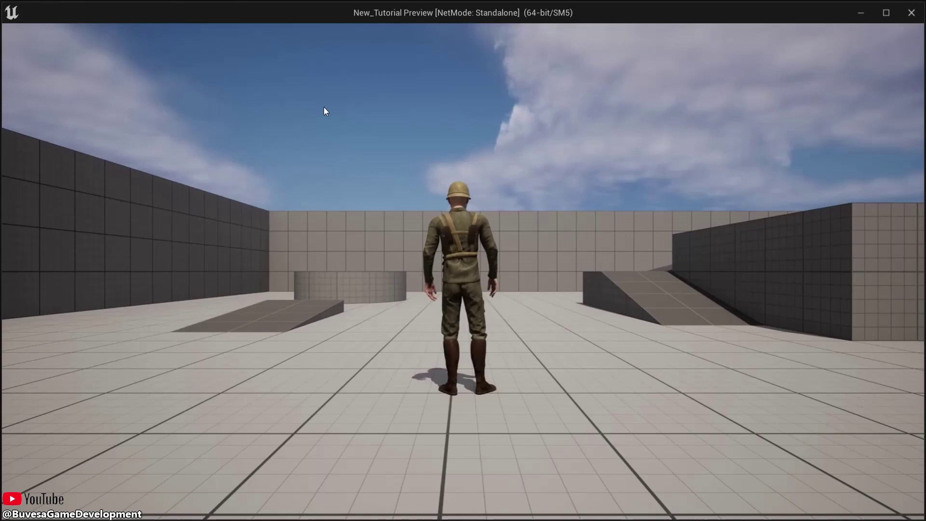
Run the character around the level in the game preview to check the footstep sounds
key("w")
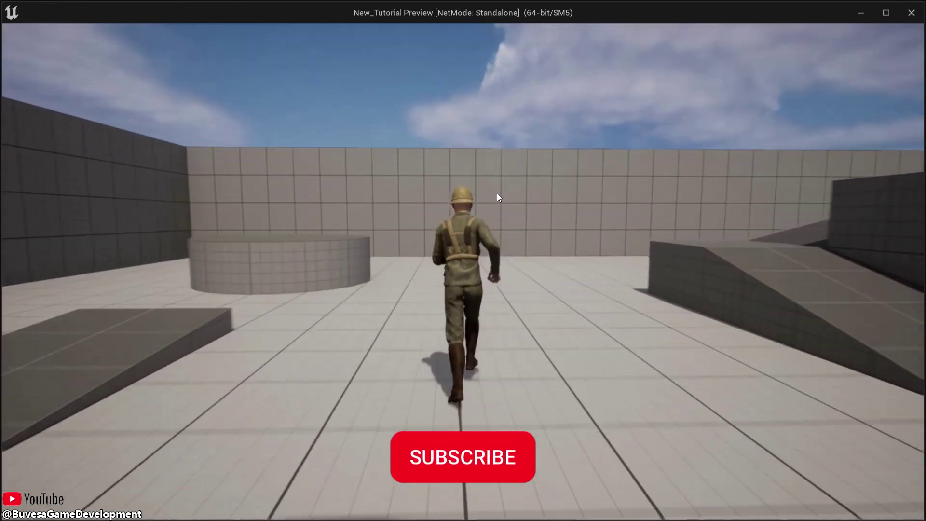
key("a")
key("s")
key("d")
key("w")
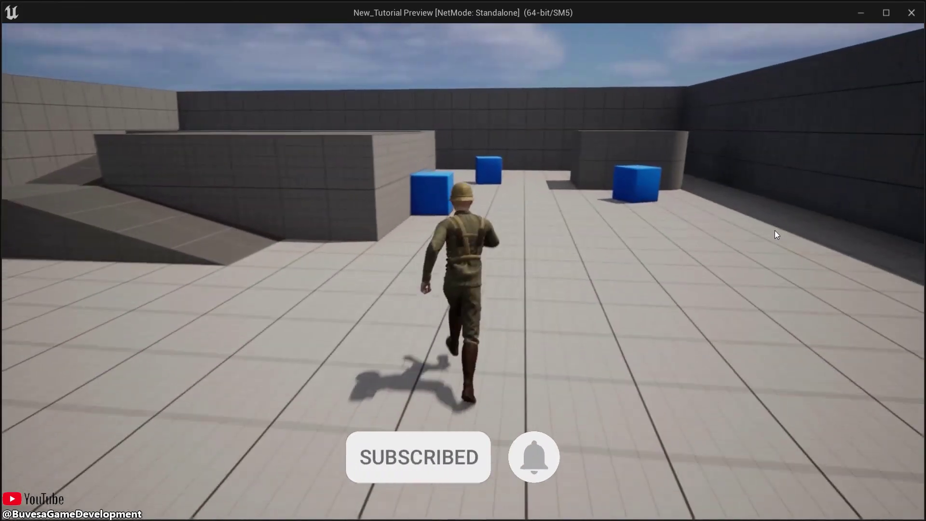
key("s")
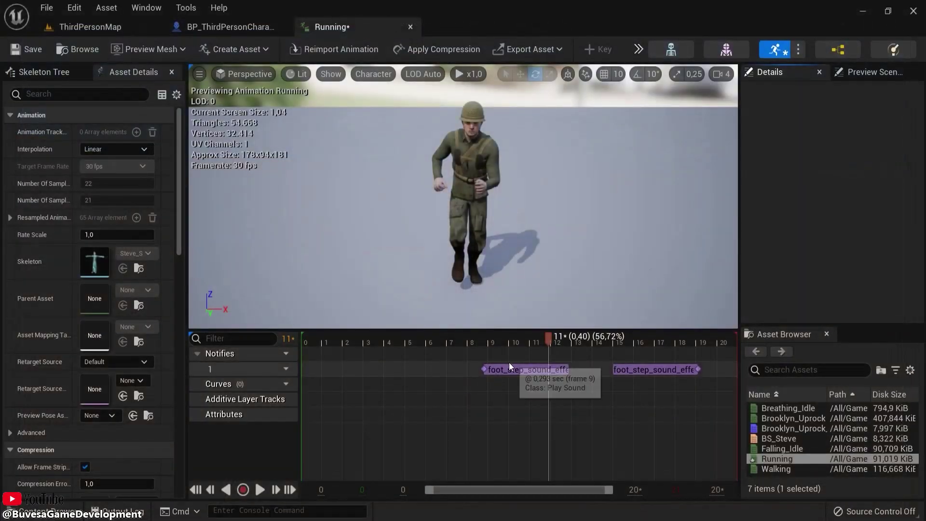
Insert a second notify track and add a Play Particle Effect notify on it at about frame 5
left_click(279, 368)
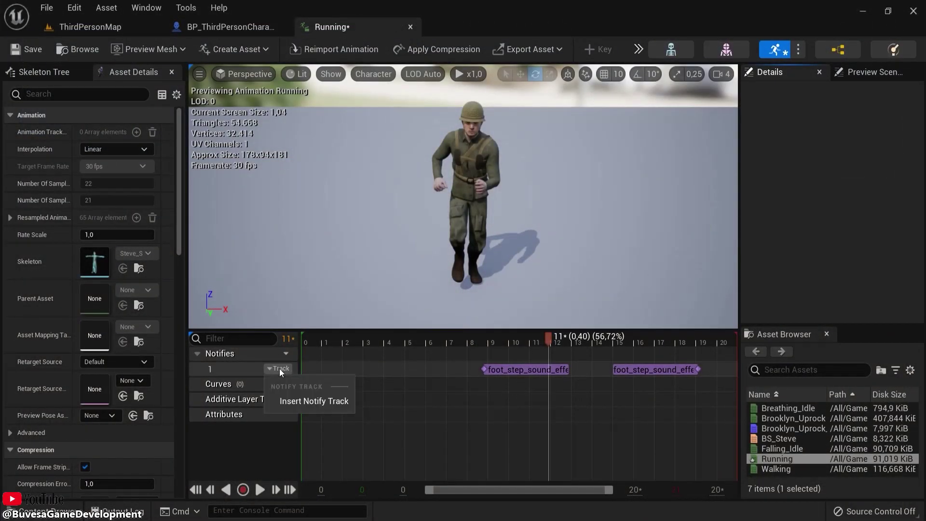
left_click(297, 400)
left_click(309, 361)
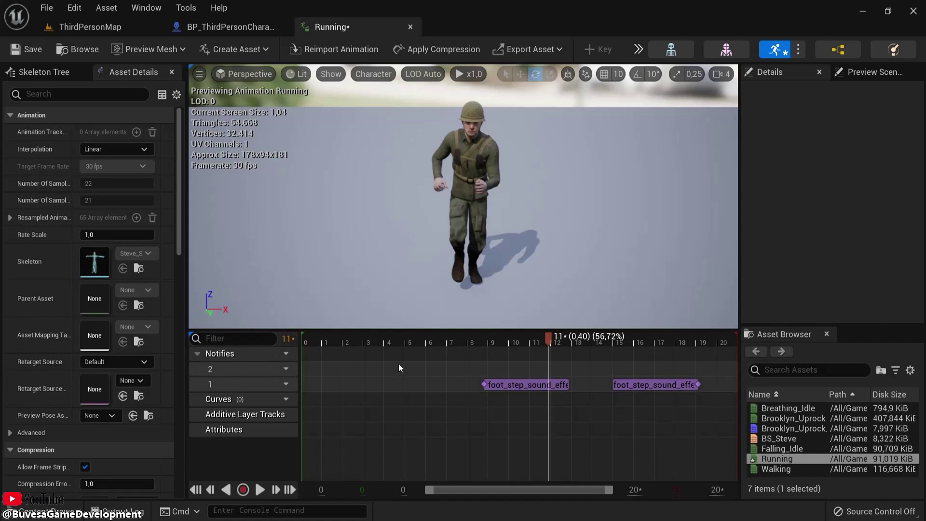
right_click(411, 371)
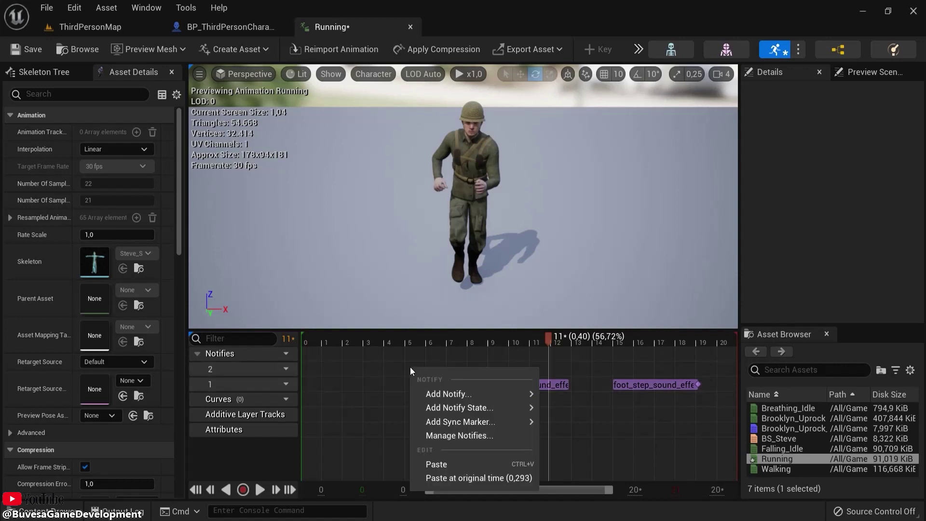
mouse_move(443, 391)
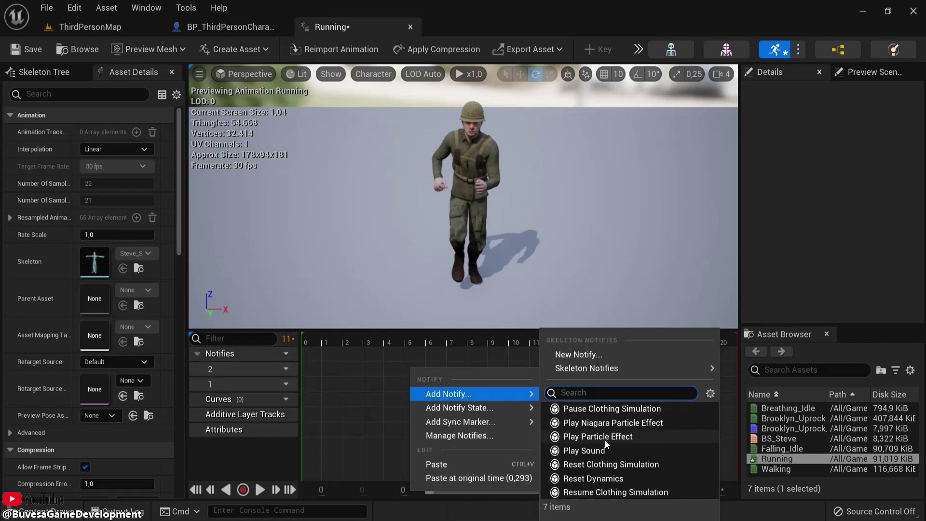
left_click(597, 436)
left_click_drag(415, 338, 411, 341)
left_click(419, 369)
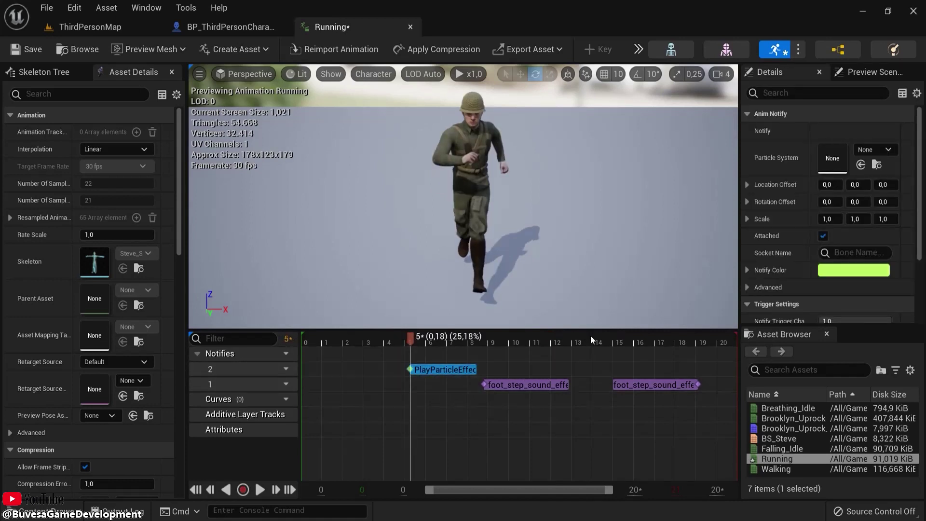
Set the particle notify's Particle System to P_Explosion and play the animation from the start to preview it
left_click(886, 149)
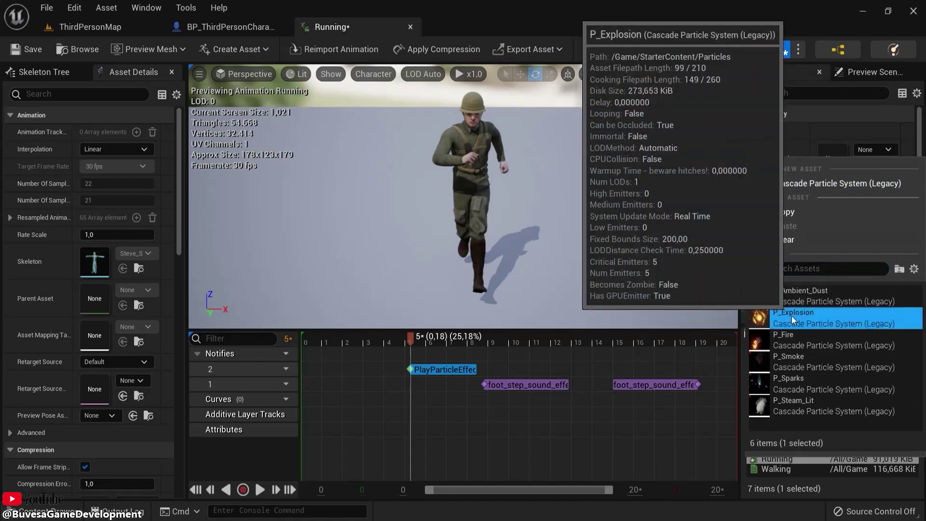
left_click(791, 315)
left_click_drag(413, 337, 288, 337)
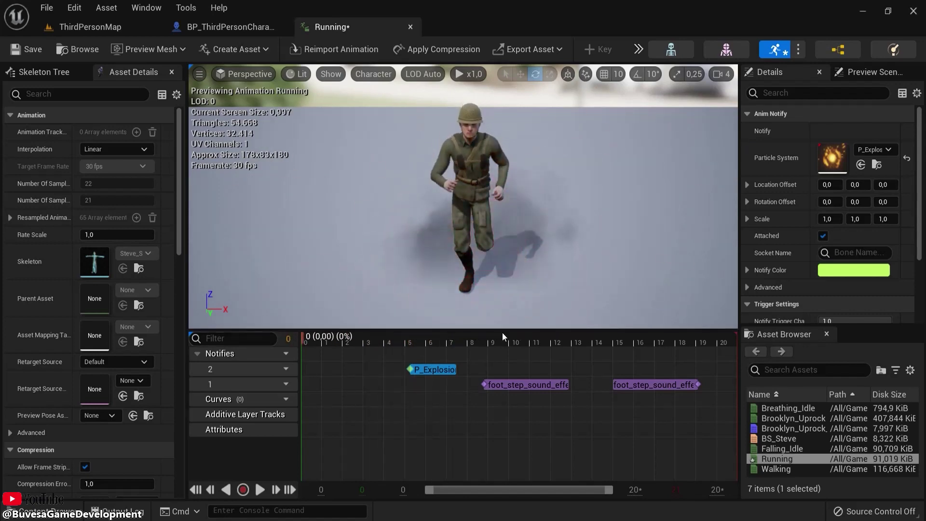
key("space")
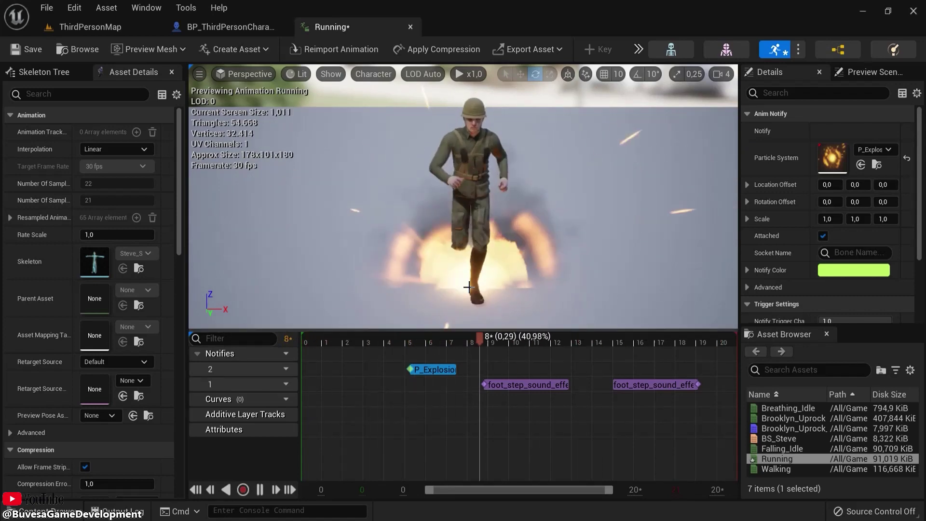
key("space")
Set the explosion notify's scale to 0,5 on all three axes and replay the animation
left_click(408, 342)
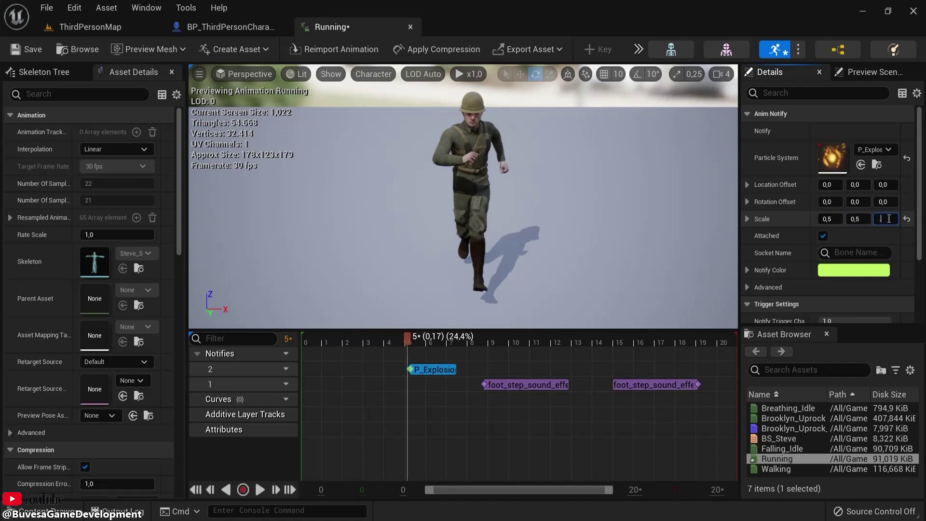
left_click(360, 342)
key("space")
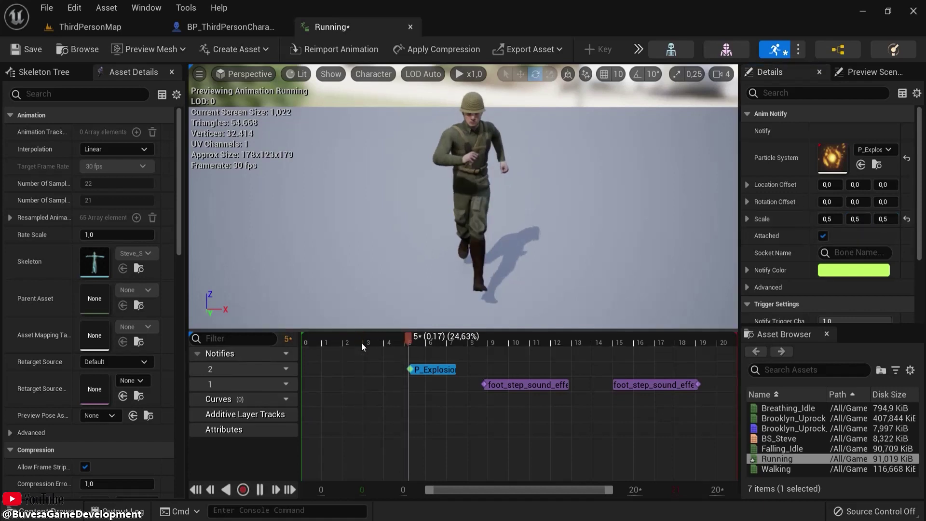
key("space")
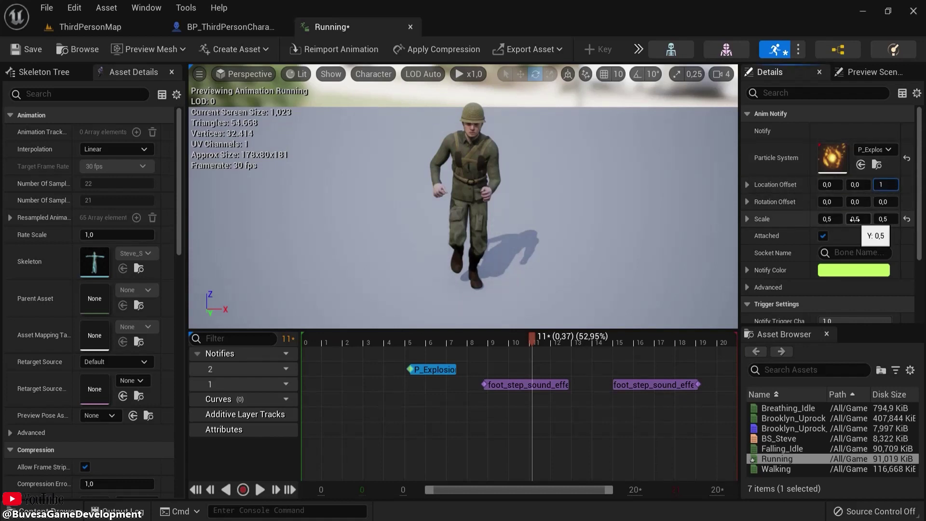
Set the explosion notify's Z location offset to 150 and replay the Running animation to preview it
key("Return")
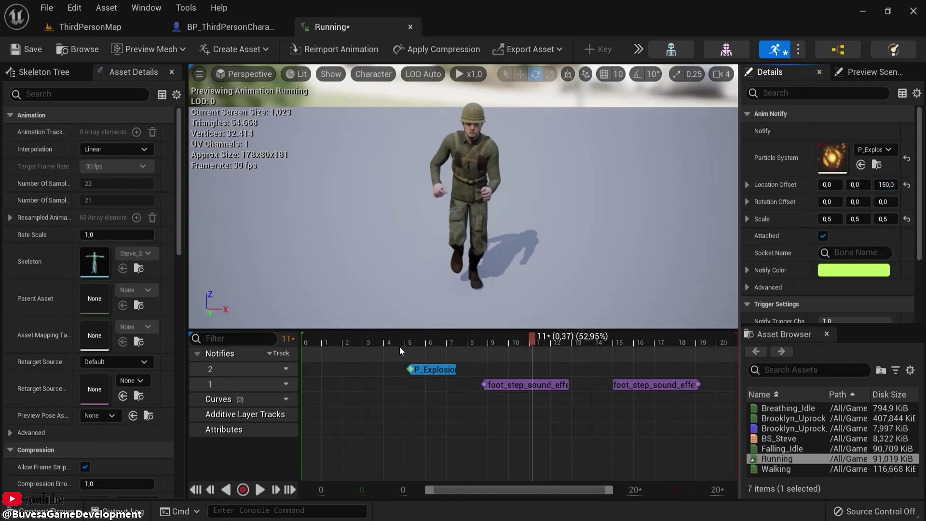
key("space")
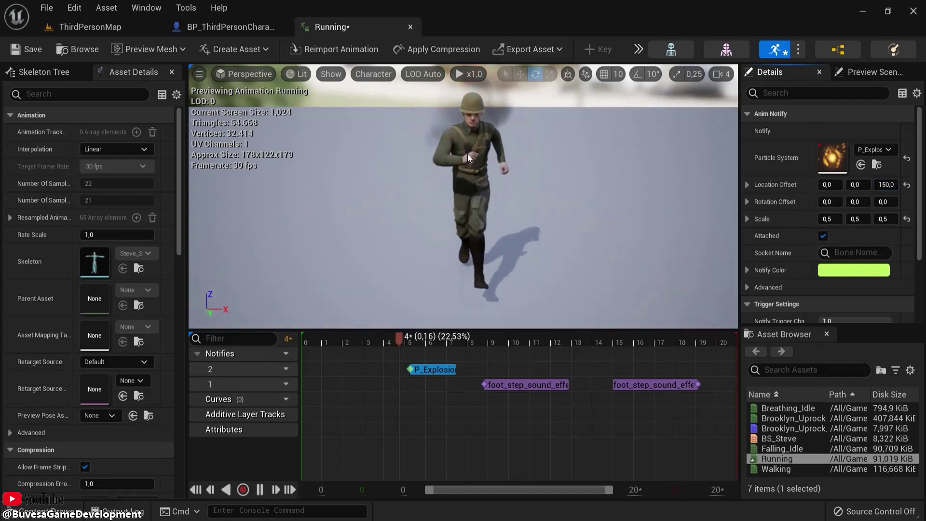
left_click(350, 338)
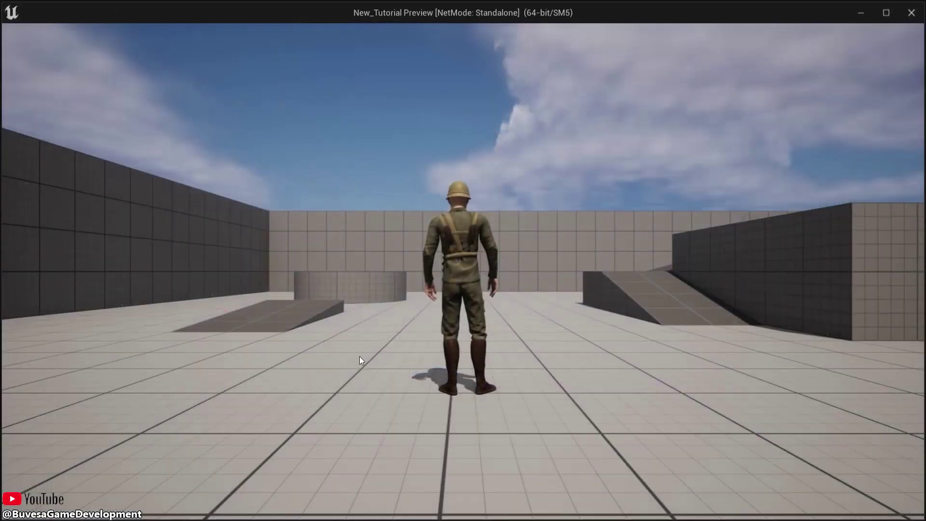
Run the character around the level in the game preview to check the raised explosion effect
key("w")
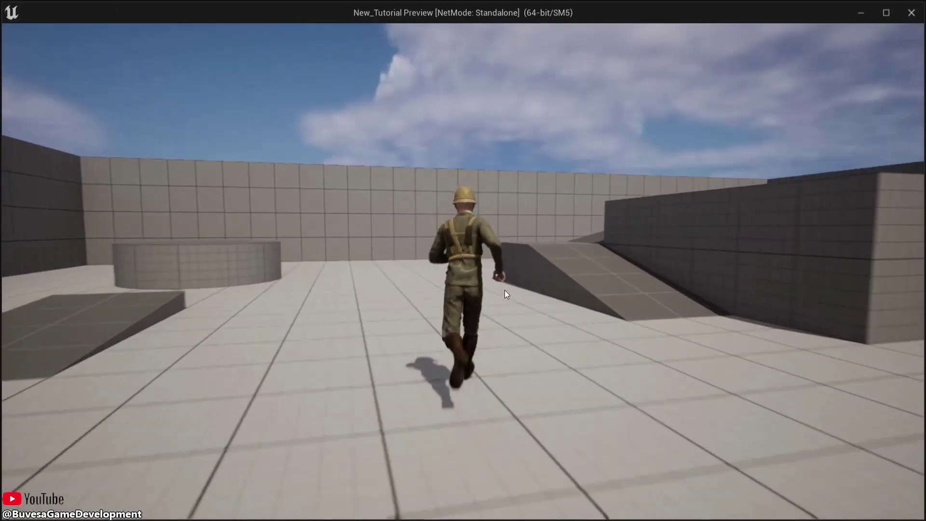
key("s")
key("d")
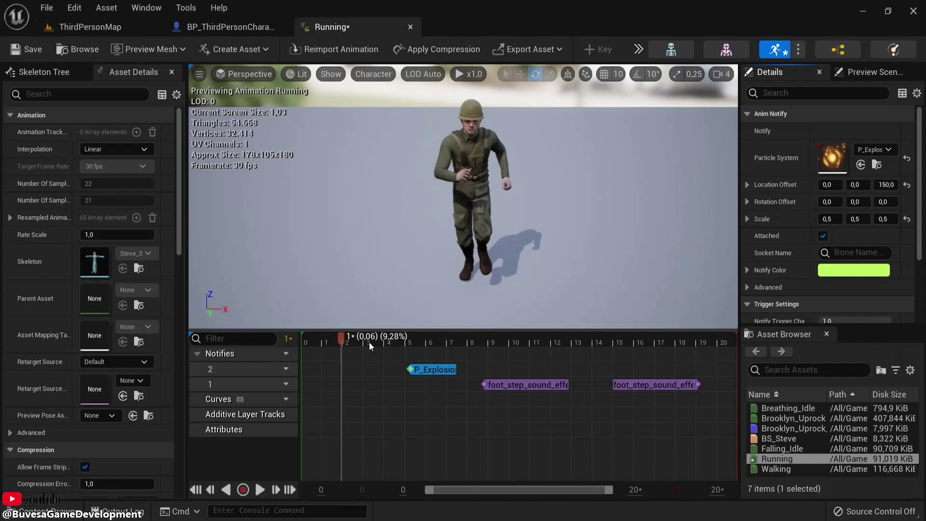
Look through the particle systems available for the explosion notify
left_click_drag(369, 342, 393, 342)
left_click(867, 147)
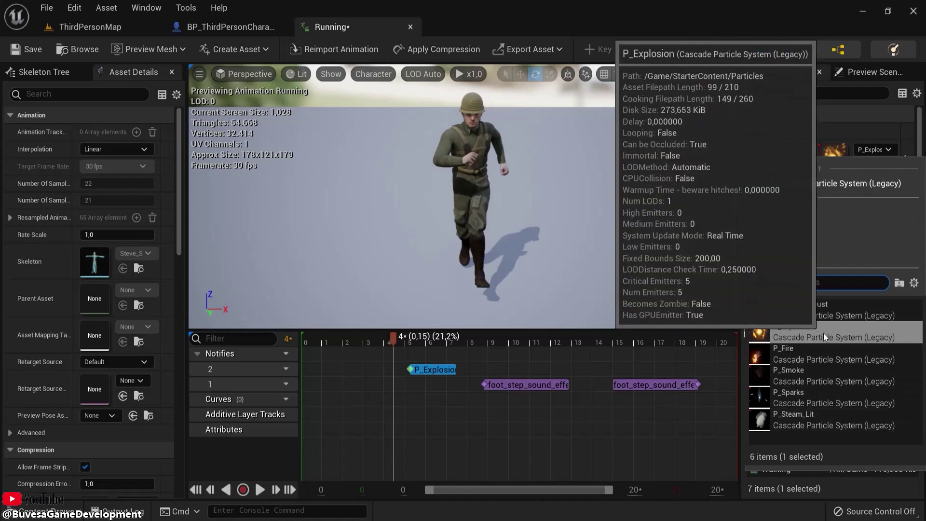
left_click(849, 137)
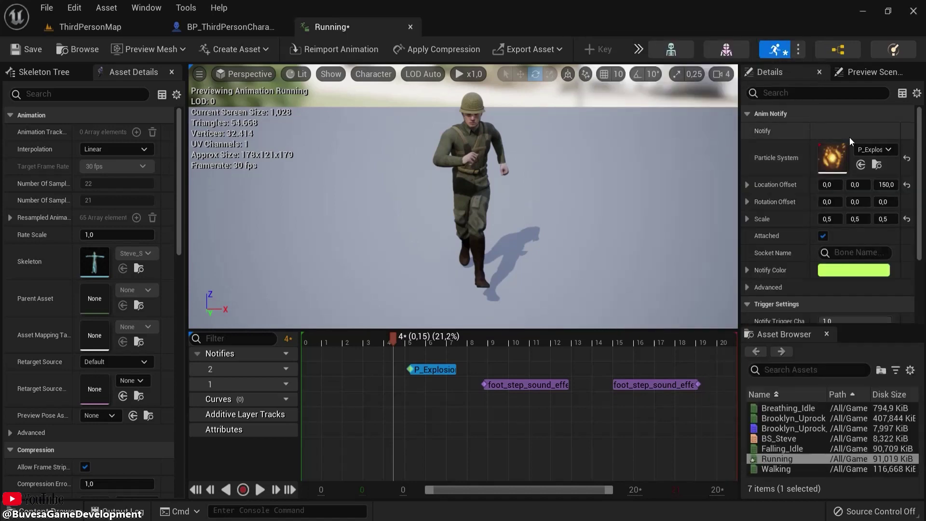
left_click(855, 154)
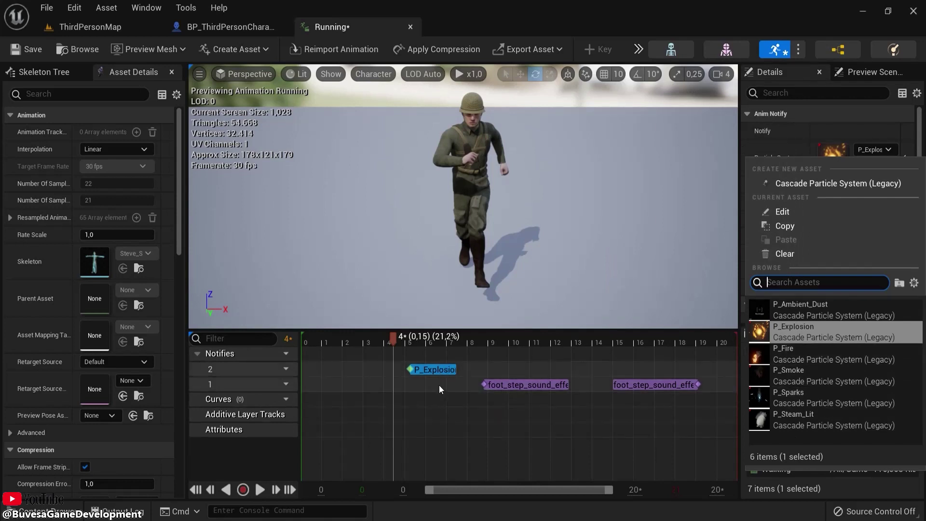
Delete the explosion and footstep sound notifies and remove the second notify track
left_click(280, 368)
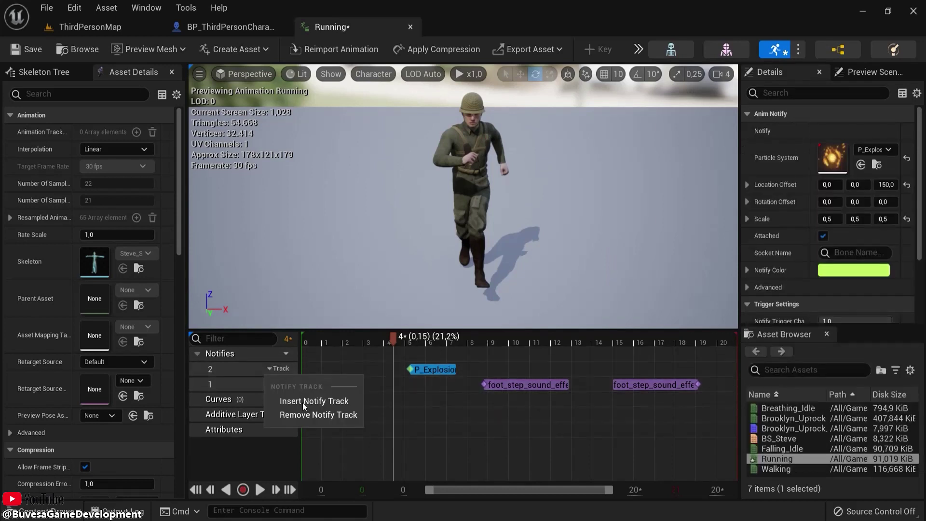
left_click(308, 416)
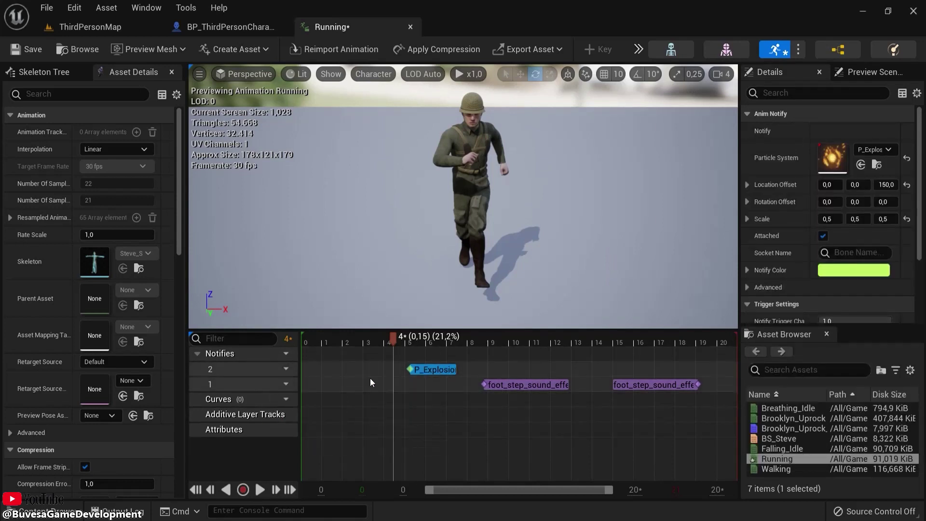
left_click(434, 368)
key("Delete")
left_click(271, 369)
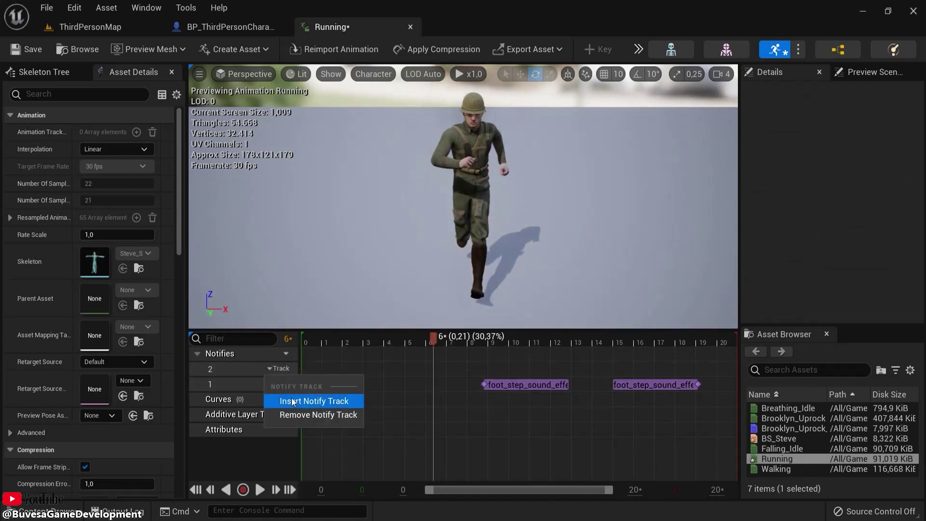
left_click(294, 414)
left_click(526, 369)
key("Delete")
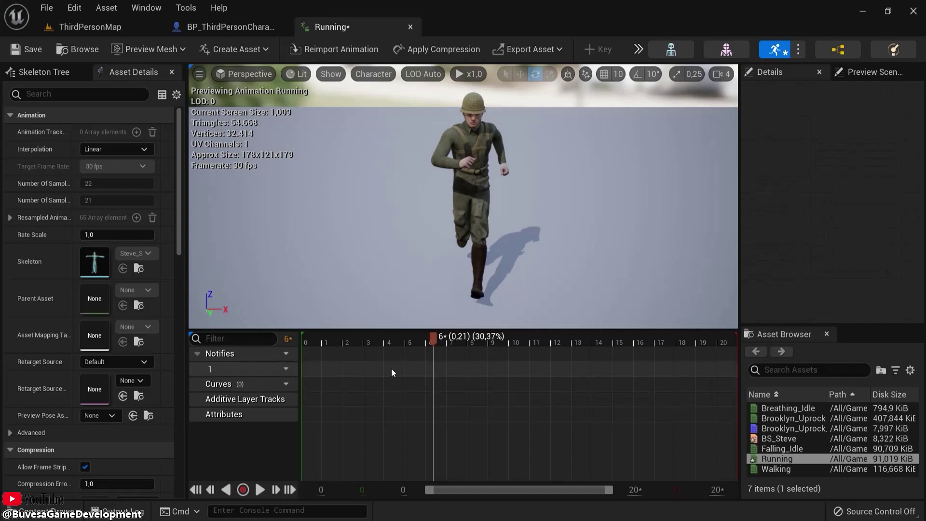
Add a new skeleton notify named Text on the remaining notify track at about frame 9 and select it
left_click_drag(447, 337, 478, 335)
right_click(479, 369)
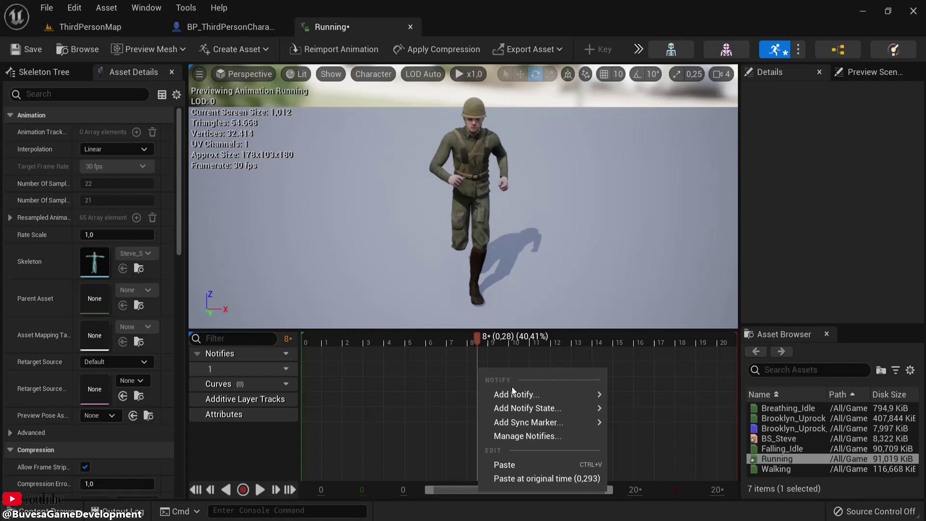
mouse_move(517, 394)
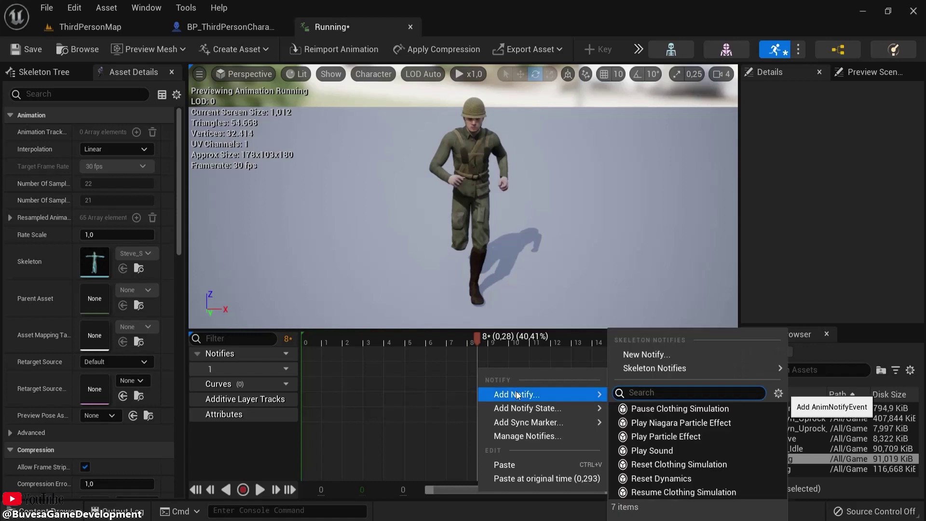
left_click(635, 354)
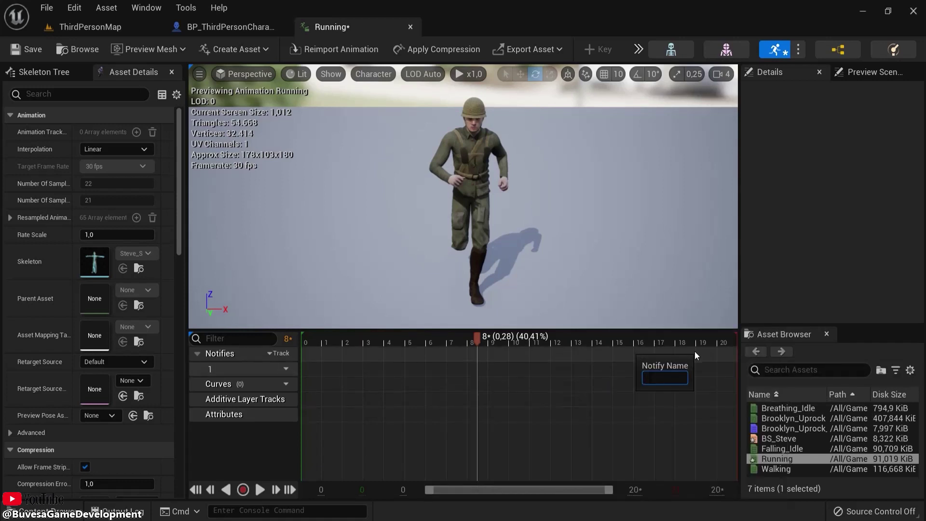
type("Text")
key("Return")
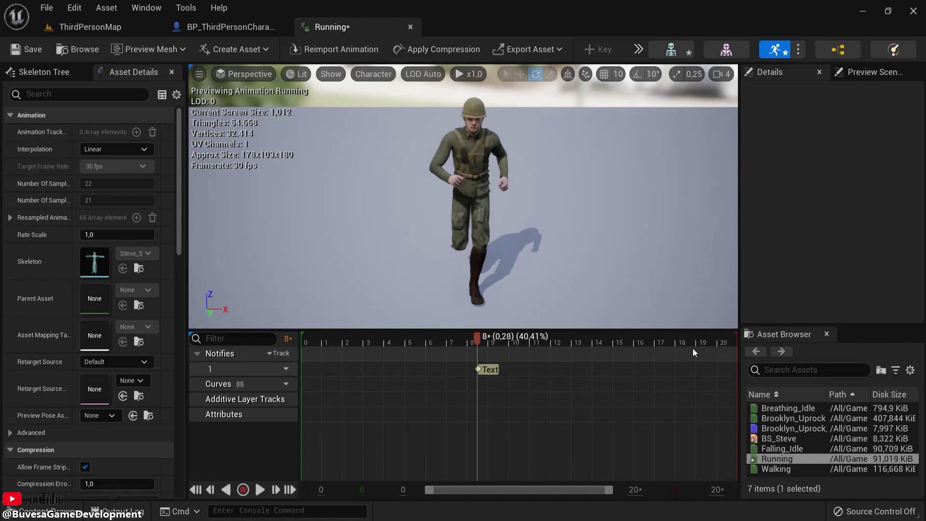
left_click(490, 370)
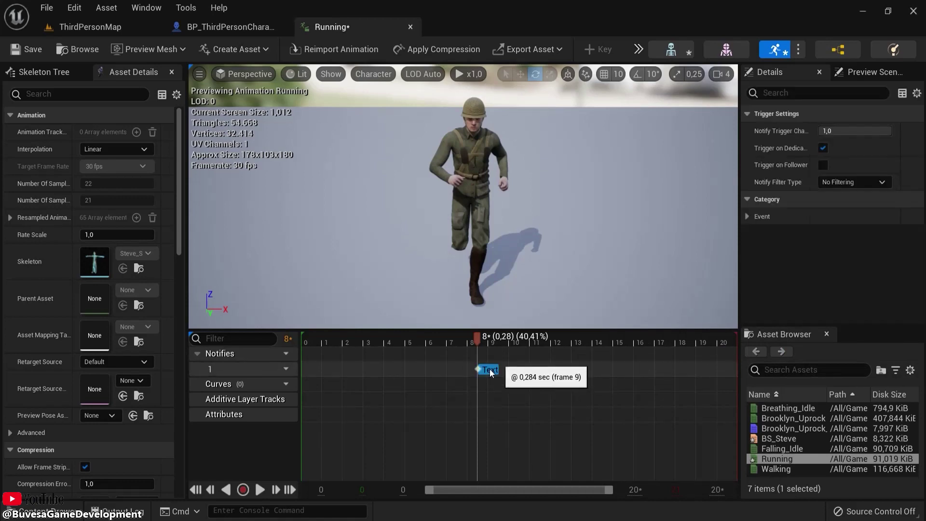
Open the ABP_Steve animation blueprint and add the Event AnimNotify_Text node in free space of its Event Graph
left_click(831, 51)
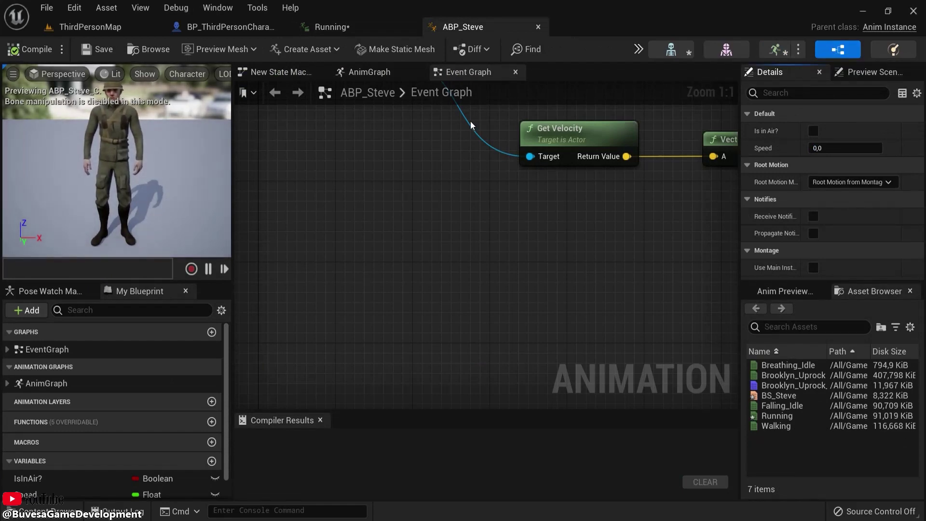
scroll(460, 169, "down", 2)
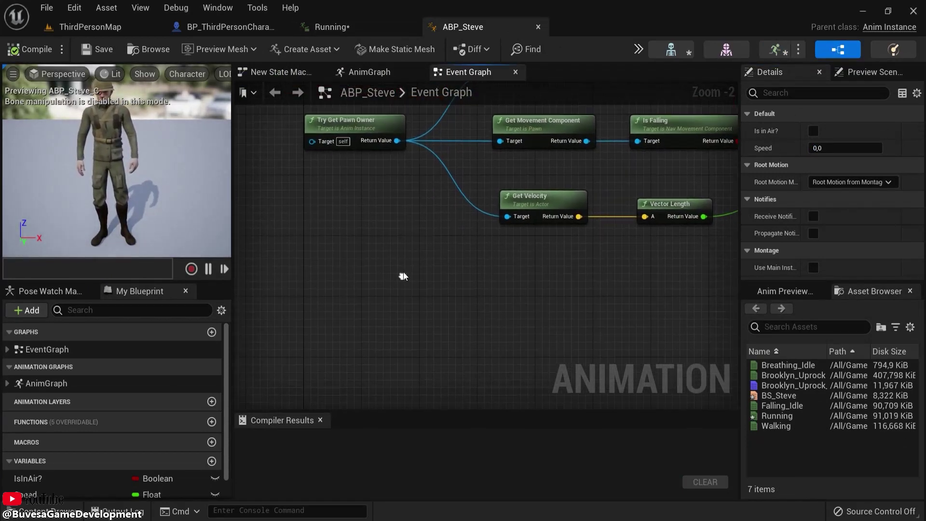
right_click_drag(404, 276, 339, 200)
right_click(340, 200)
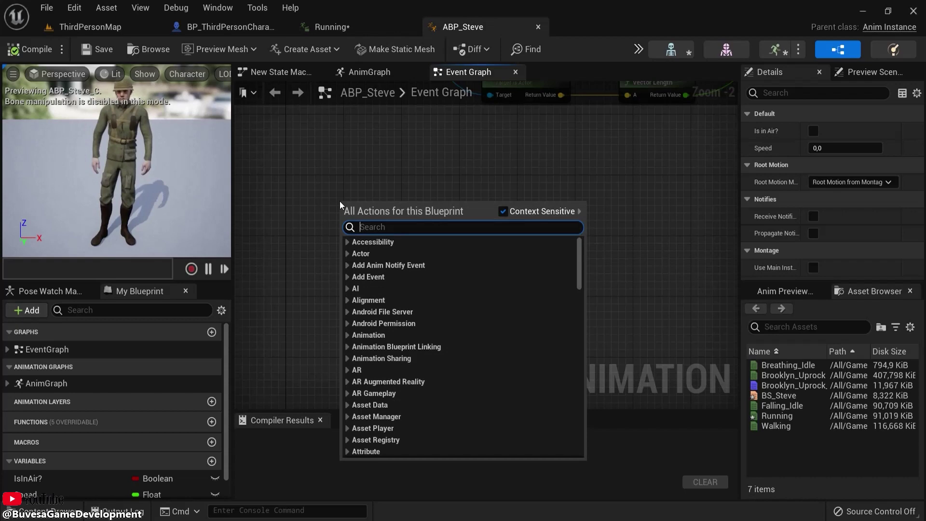
type("tex")
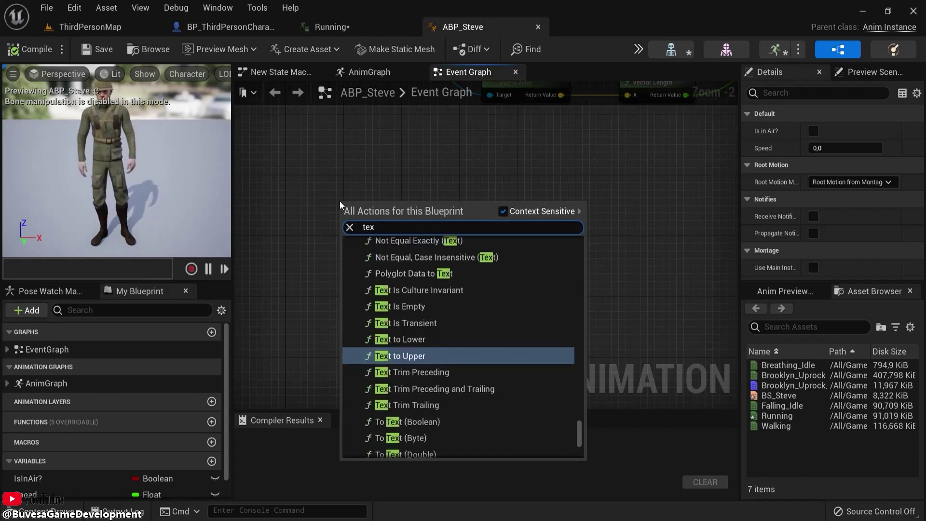
key("BackSpace")
key("BackSpace")
type("anim t")
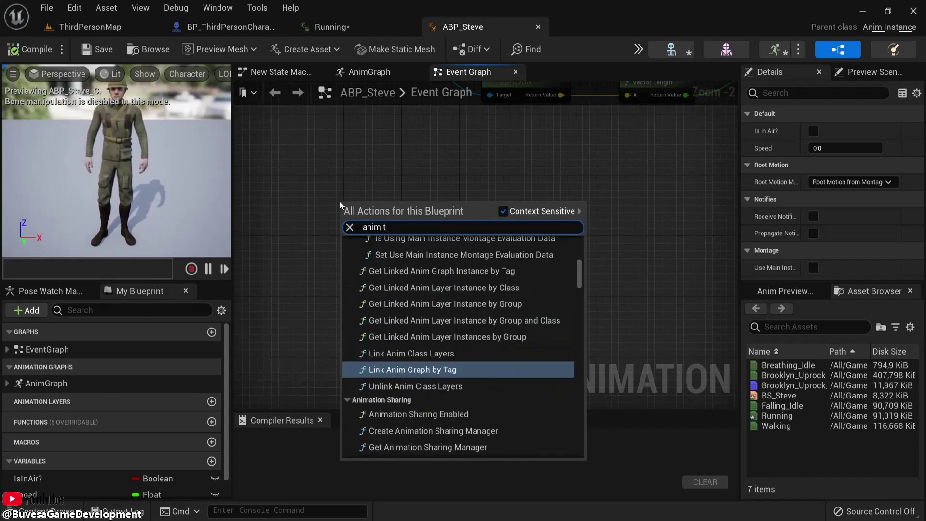
type("ext")
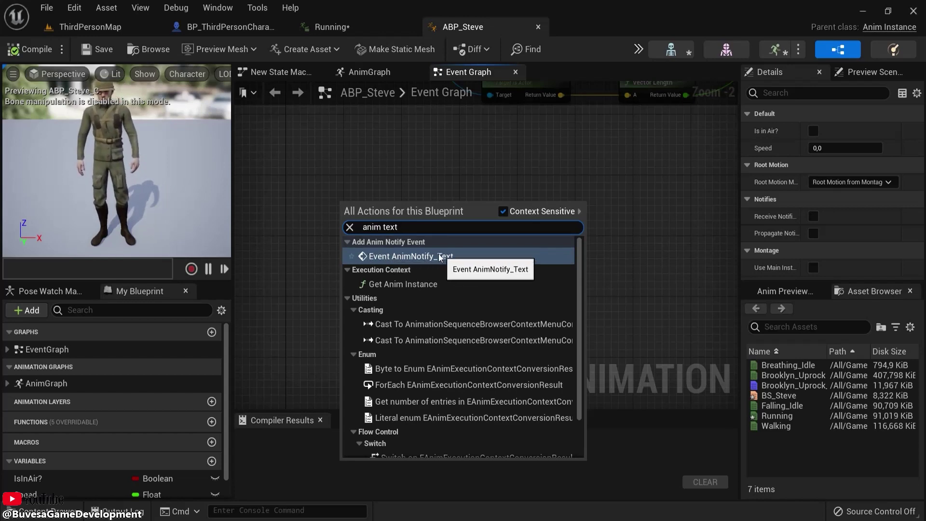
left_click(381, 256)
Connect a Print String node to the AnimNotify_Text event and straighten the connection between the two nodes
left_click_drag(404, 216, 456, 216)
type("print s")
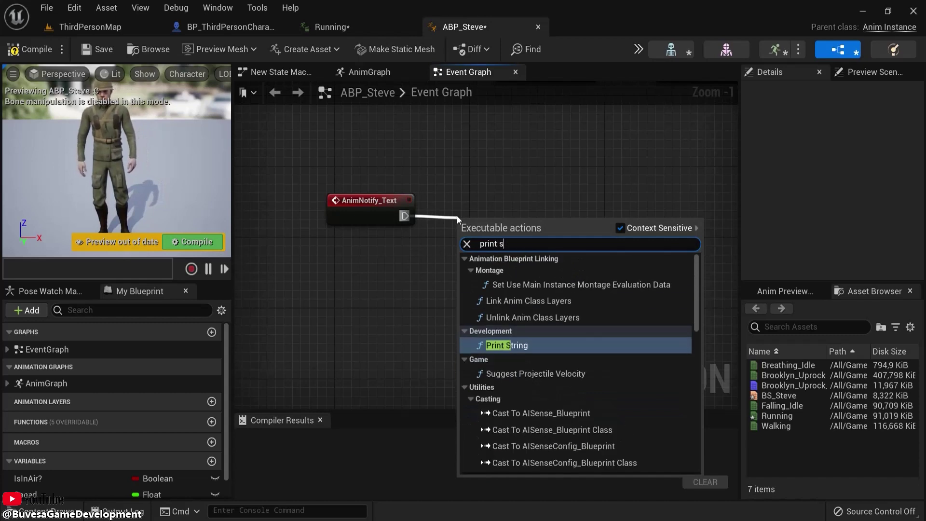
type("tring")
key("Return")
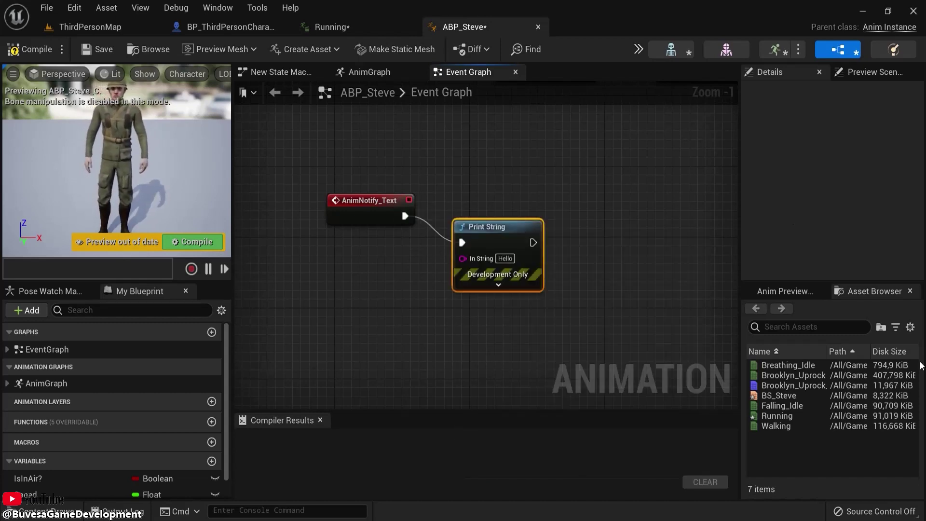
left_click_drag(330, 163, 493, 255)
type("q")
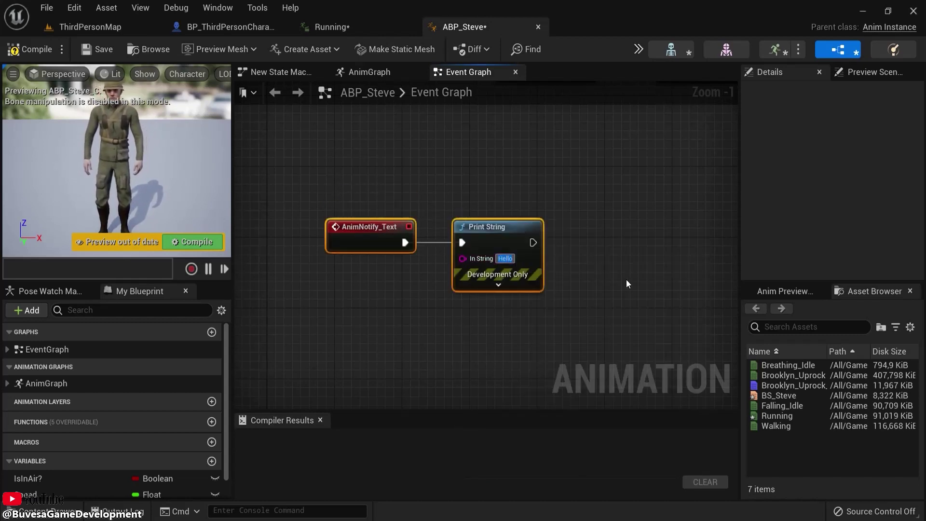
type("Just Running a")
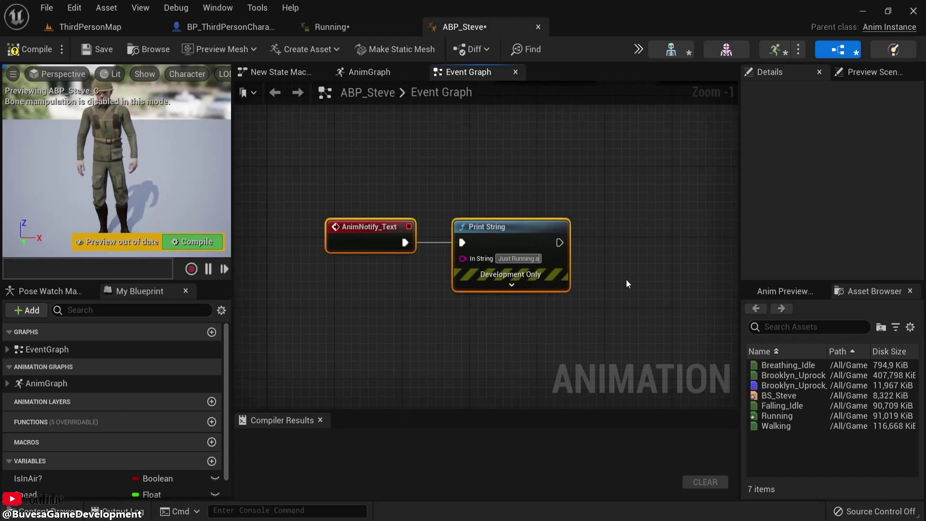
type("round!")
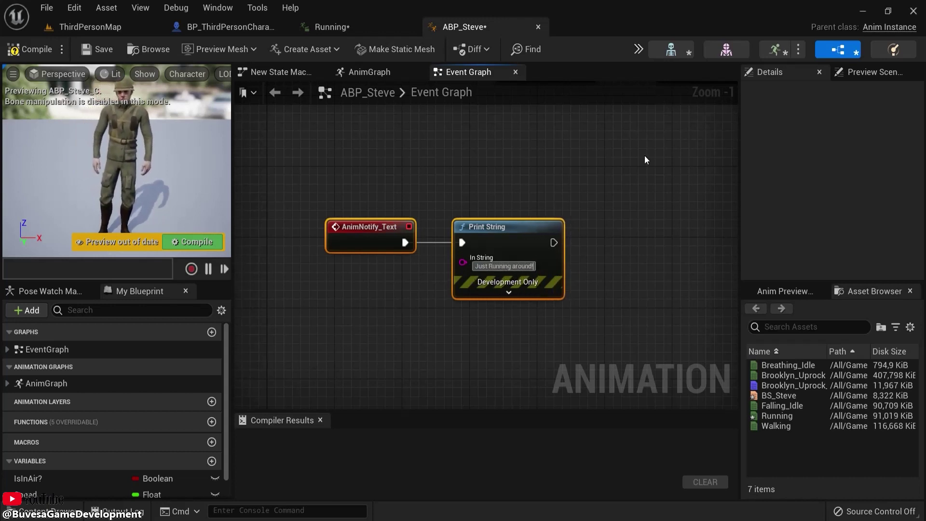
Set the Print String node's In String to "Just Running around!"
left_click(645, 157)
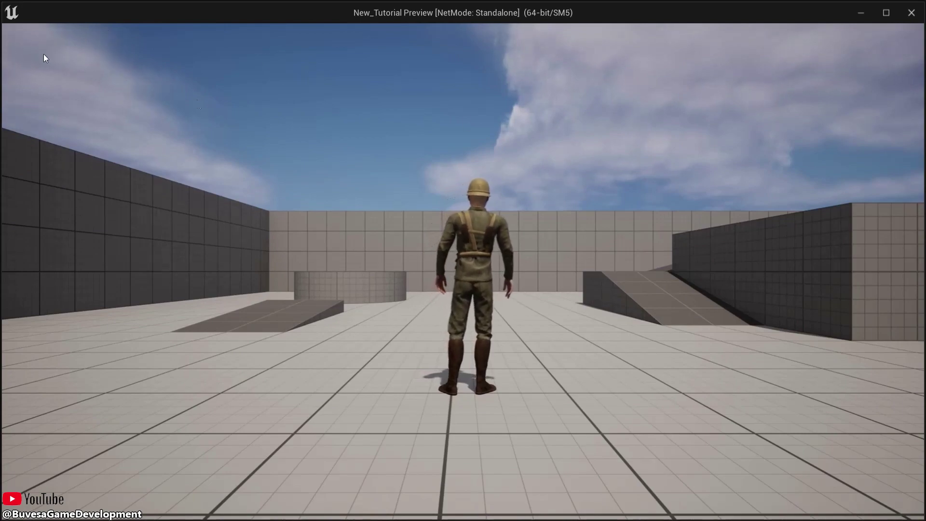
Run the character in the game preview to check the notify's printed message, and end the preview
left_click(557, 265)
left_click_drag(559, 276, 566, 262)
key("w")
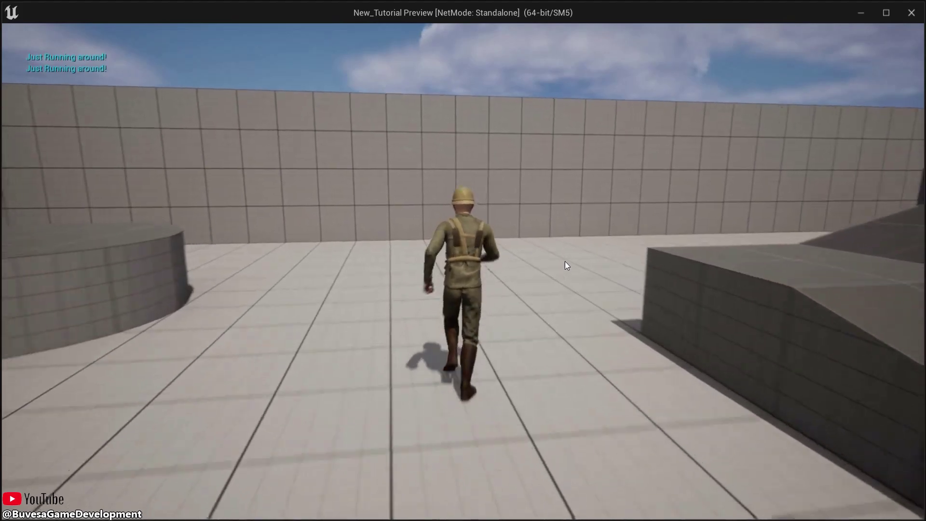
left_click_drag(565, 261, 769, 262)
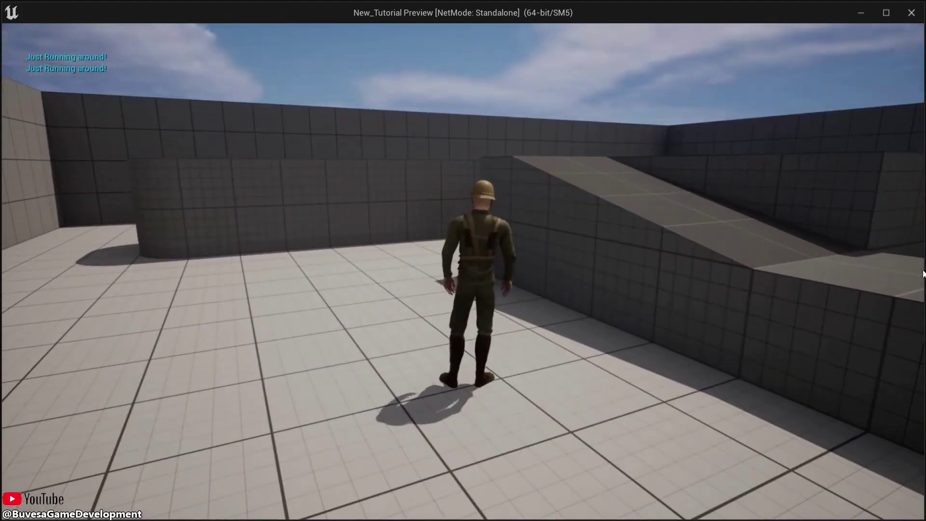
key("Escape")
Review the Text notify in the Running animation and delete the AnimNotify_Text and Print String nodes from ABP_Steve's Event Graph
left_click(369, 29)
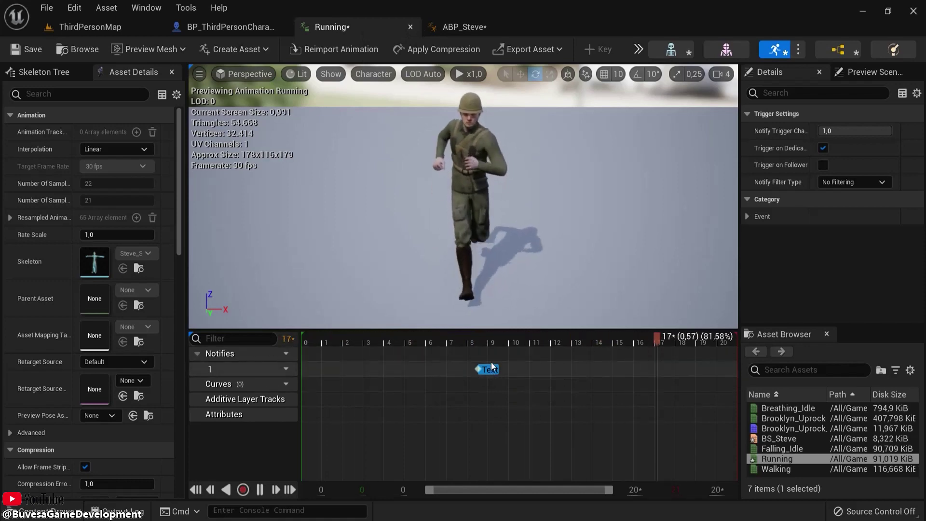
left_click(461, 28)
left_click_drag(335, 169, 535, 285)
scroll(540, 194, "down", 6)
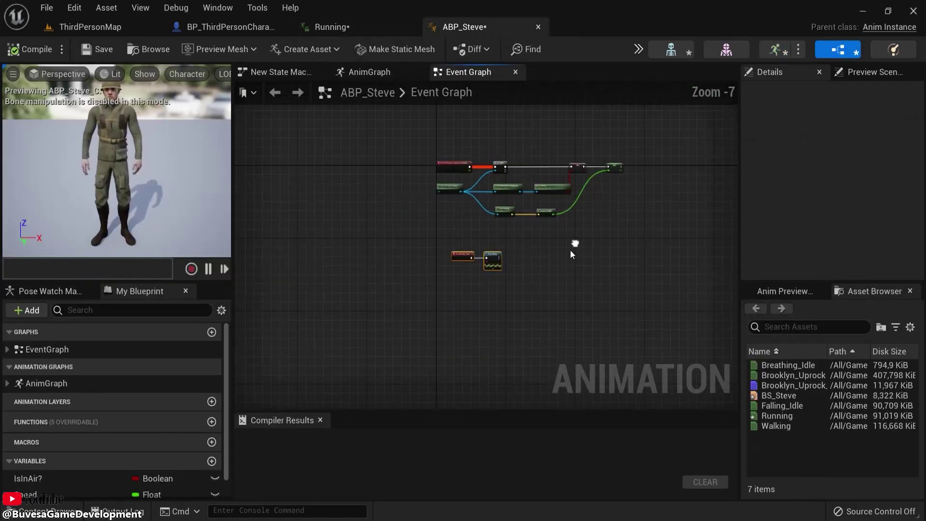
scroll(497, 293, "up", 4)
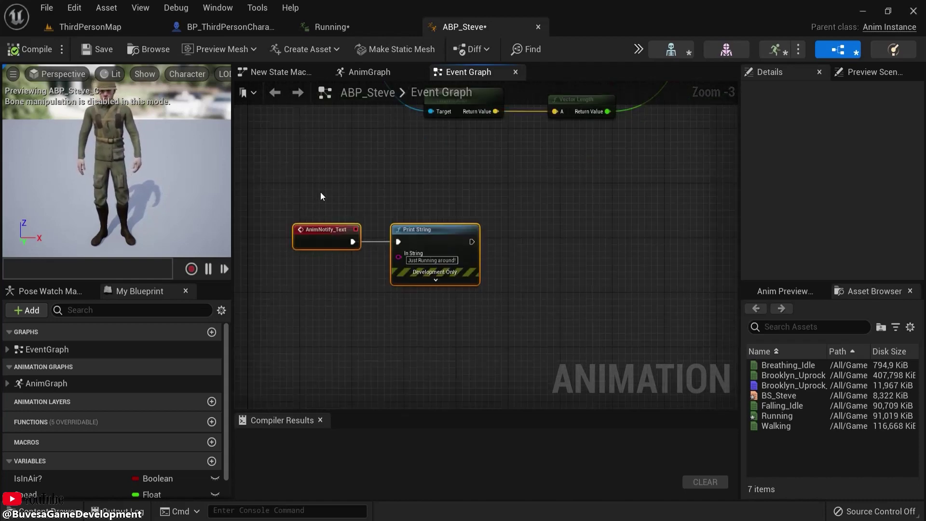
key("Delete")
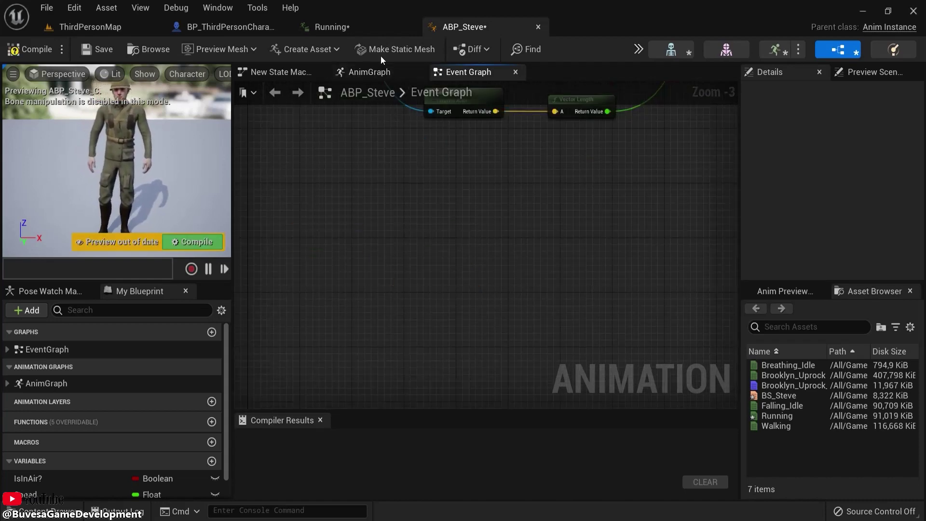
Delete the Text notify from the Running animation's notify track
left_click(359, 30)
key("Delete")
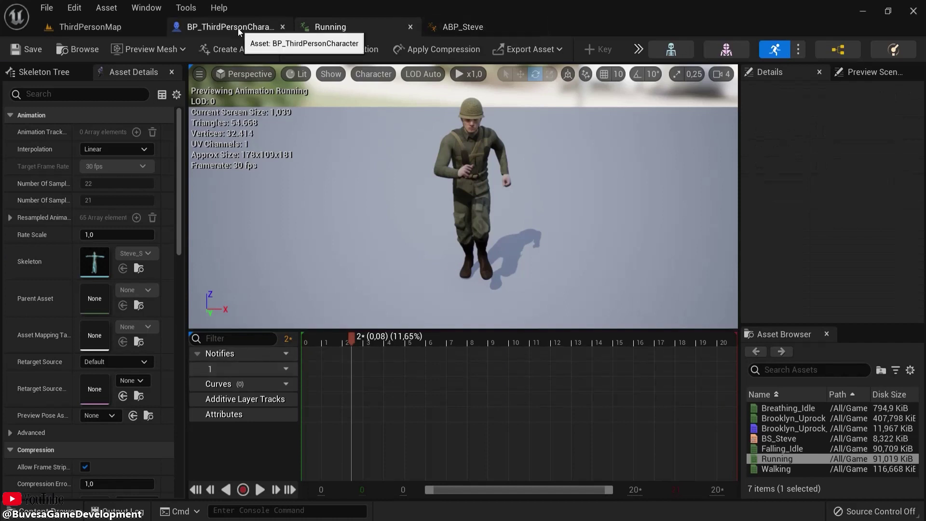
Open the Brooklyn_Uprock animation from Content/Characters/Steve/Animations, watch it play and pause the playback
left_click(37, 510)
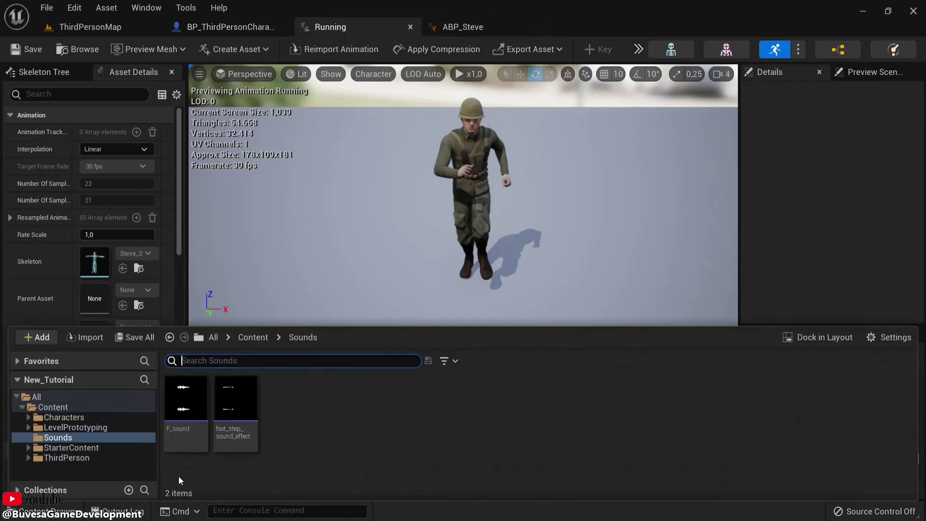
left_click(253, 337)
double_click(186, 398)
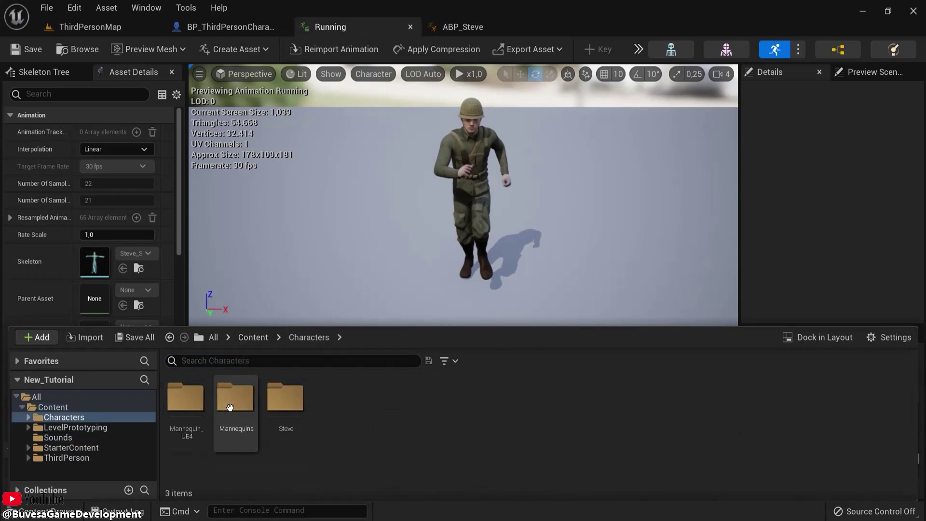
double_click(285, 398)
double_click(186, 399)
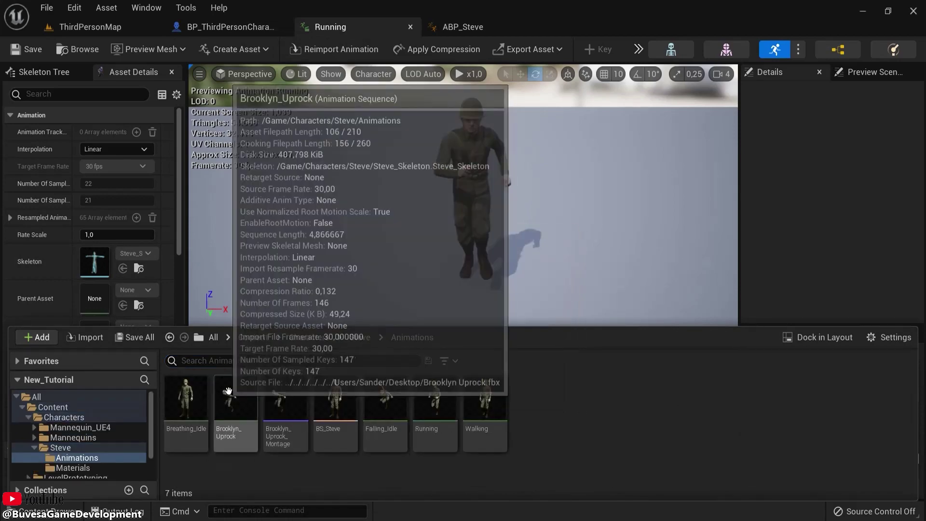
double_click(249, 409)
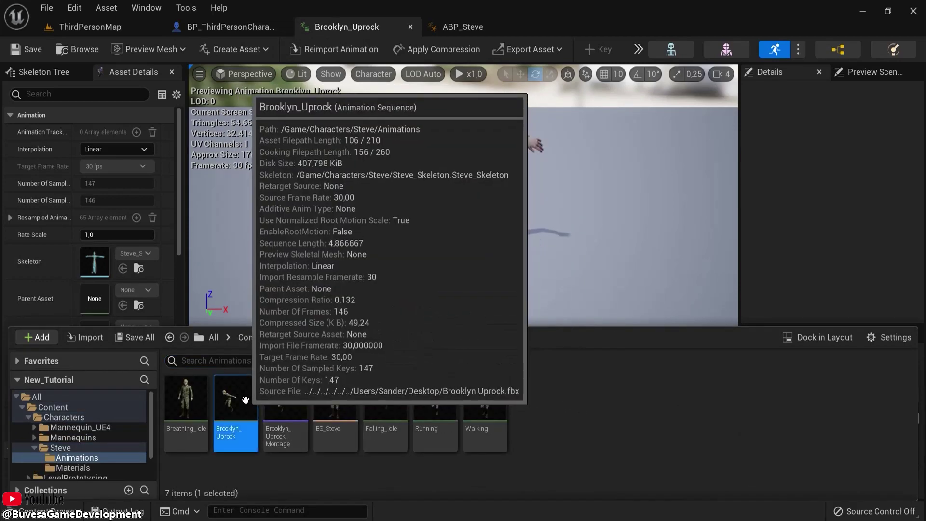
left_click(465, 271)
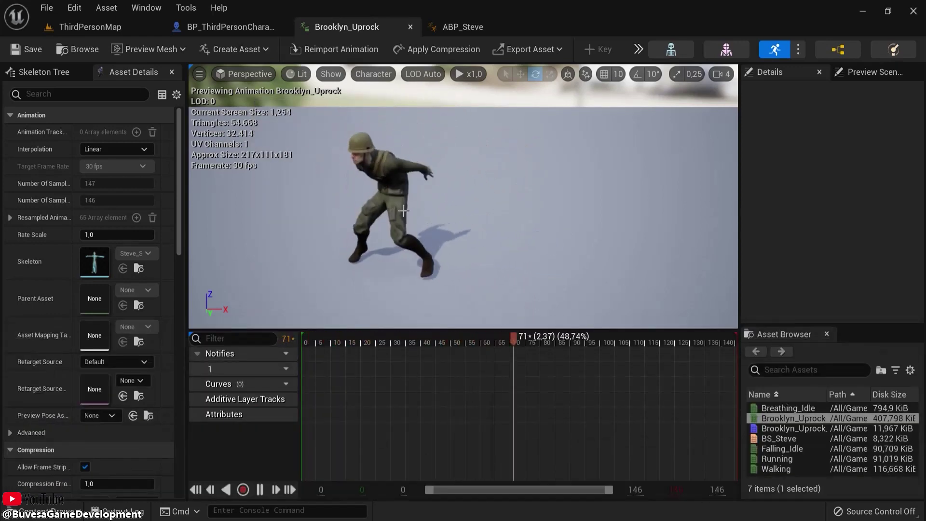
left_click(260, 489)
Review the asset creation options for the Brooklyn_Uprock animation, including Create AnimMontage, and open the existing Brooklyn_Uprock_Montage
left_click(41, 510)
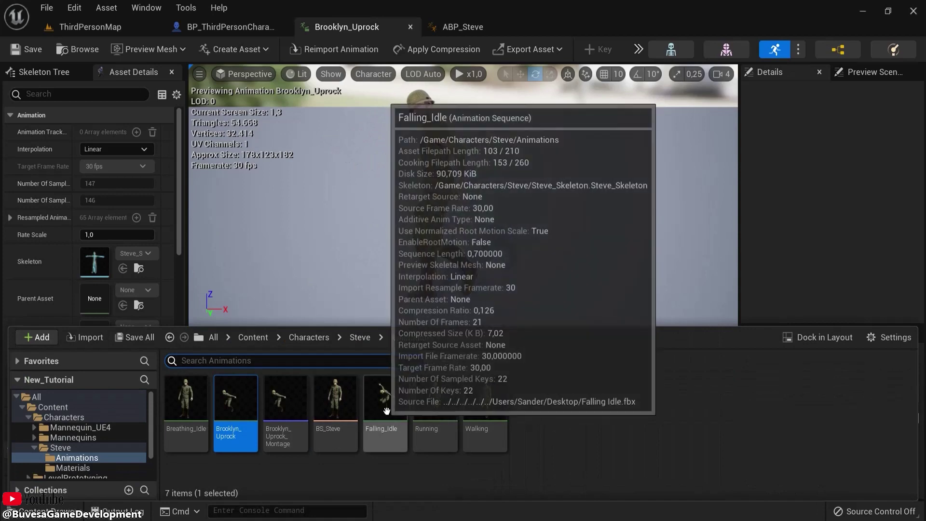
right_click(237, 409)
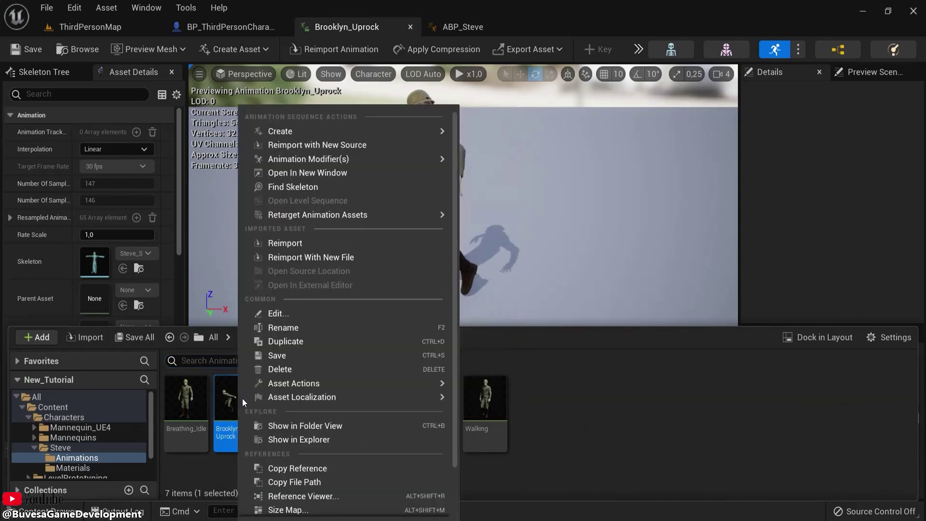
mouse_move(314, 132)
left_click(505, 146)
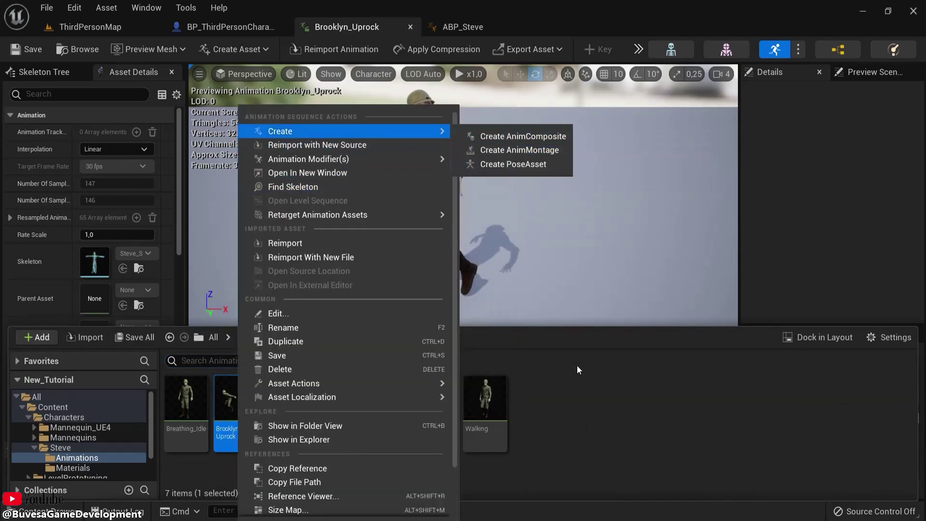
left_click(563, 237)
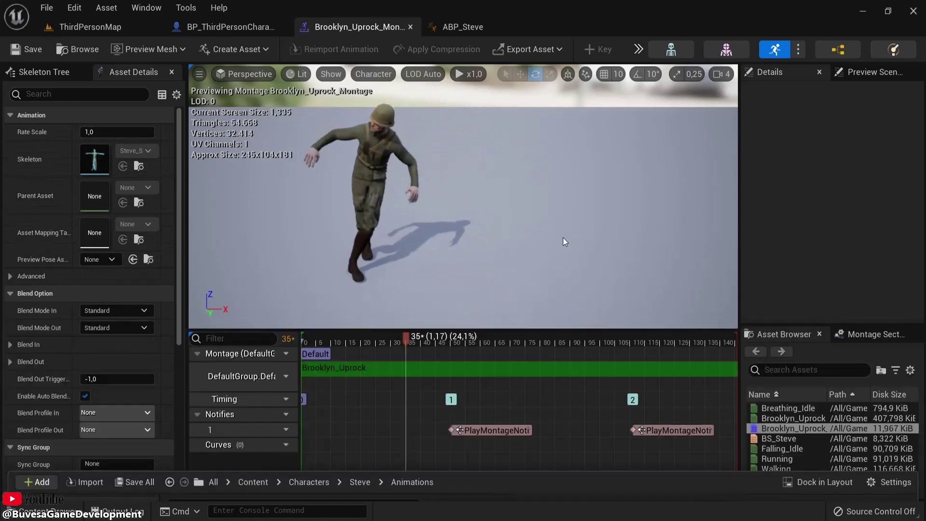
Review the X key event and Play Montage node in BP_ThirdPersonCharacter's Event Graph, choosing Brooklyn_Uprock_Montage as the Montage to Play
left_click(229, 27)
scroll(385, 199, "down", 6)
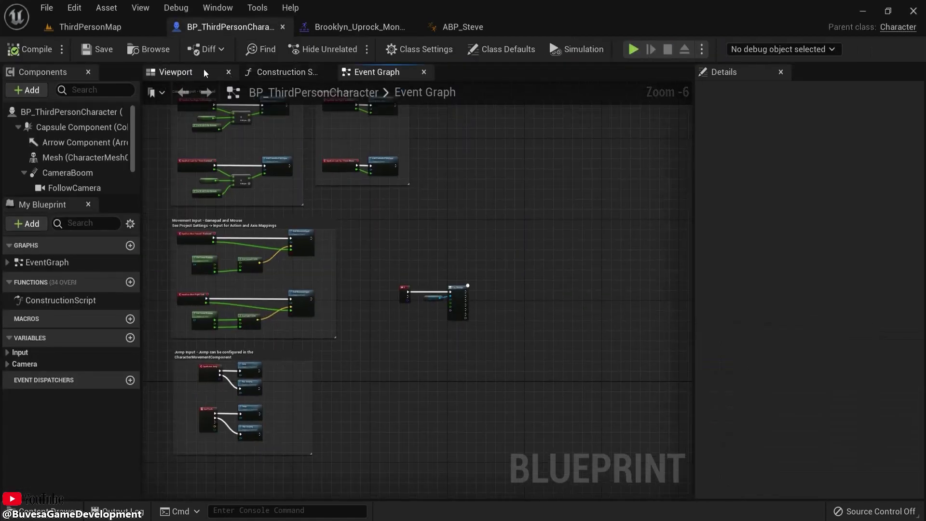
left_click(176, 72)
left_click(372, 73)
scroll(296, 233, "up", 7)
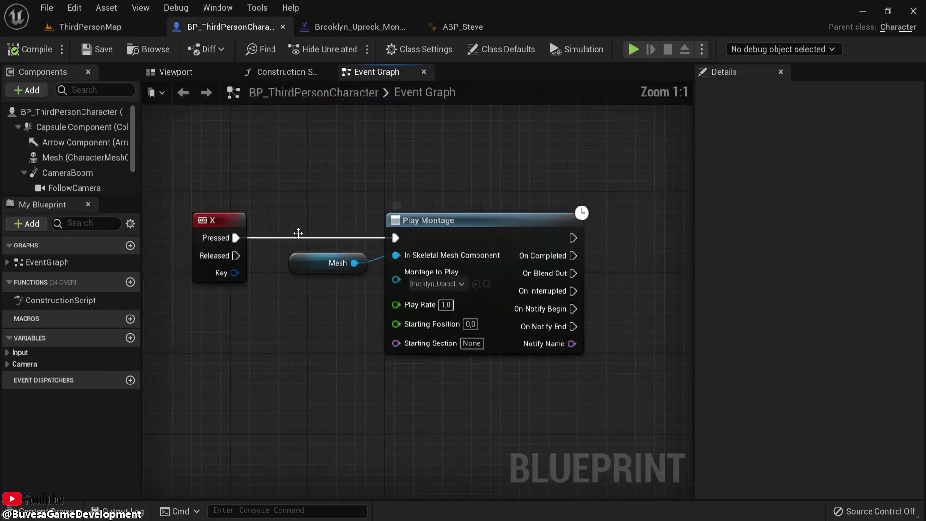
left_click_drag(203, 169, 265, 296)
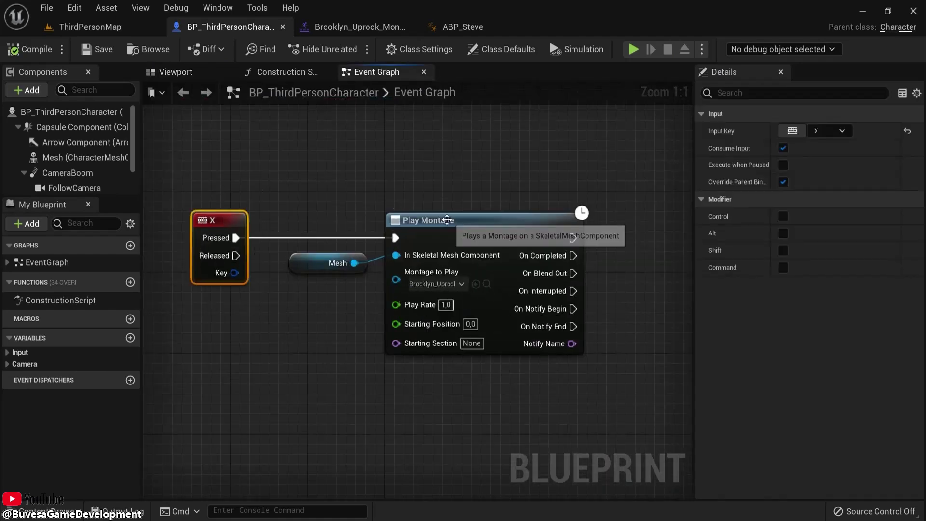
left_click(447, 220)
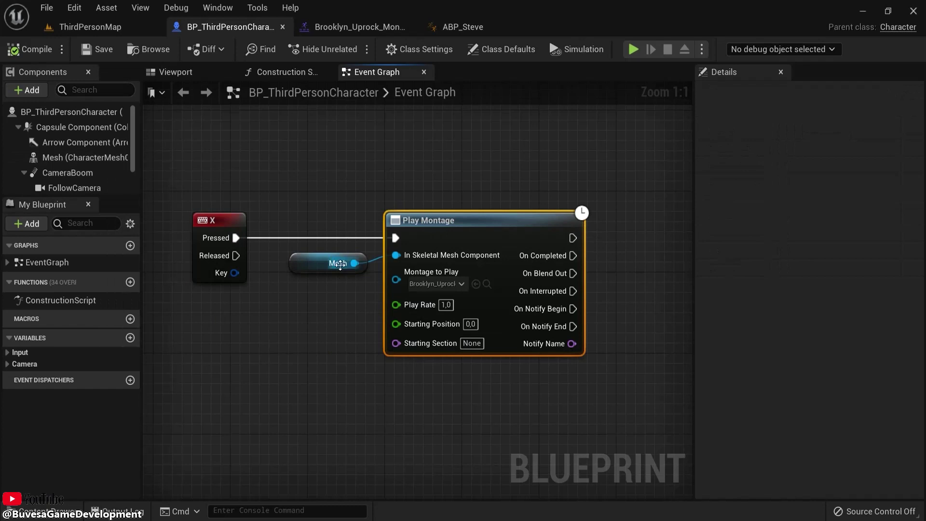
left_click(448, 285)
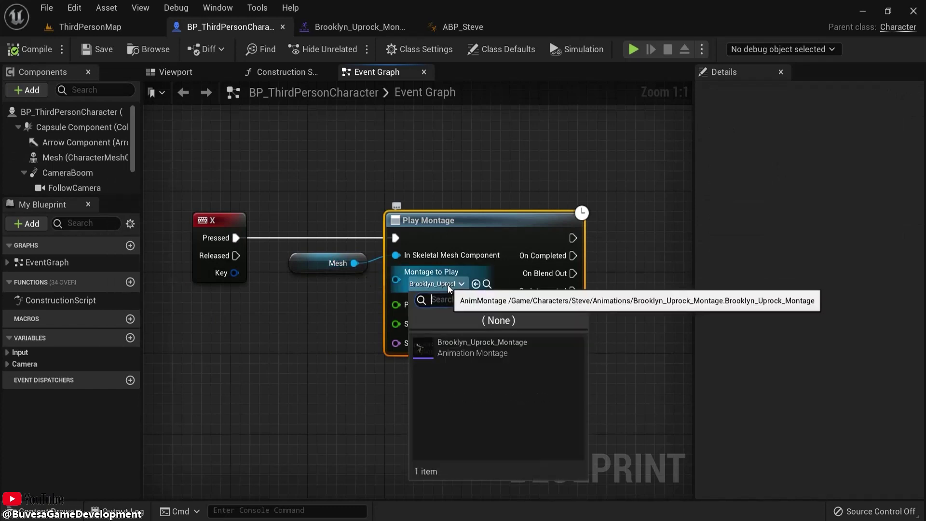
left_click(460, 350)
left_click(651, 237)
right_click_drag(651, 236, 544, 203)
right_click_drag(469, 260, 347, 254)
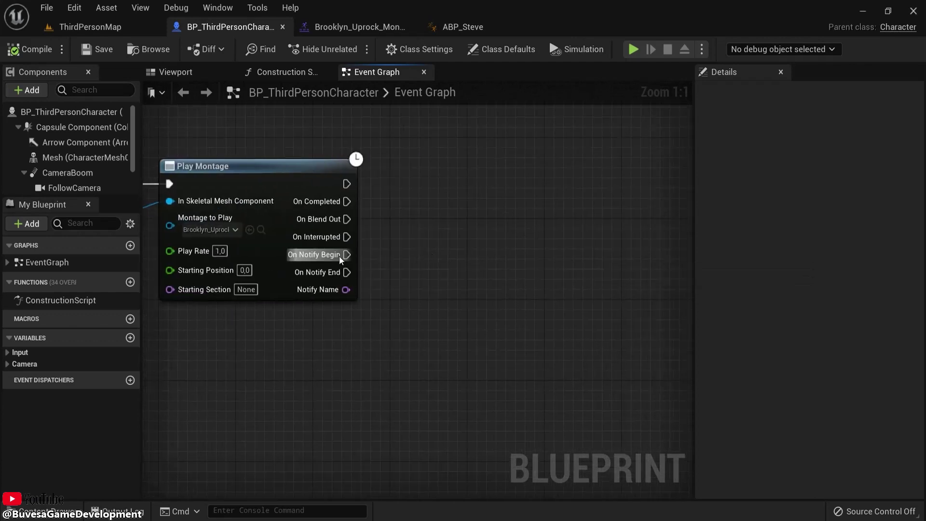
left_click_drag(347, 254, 418, 256)
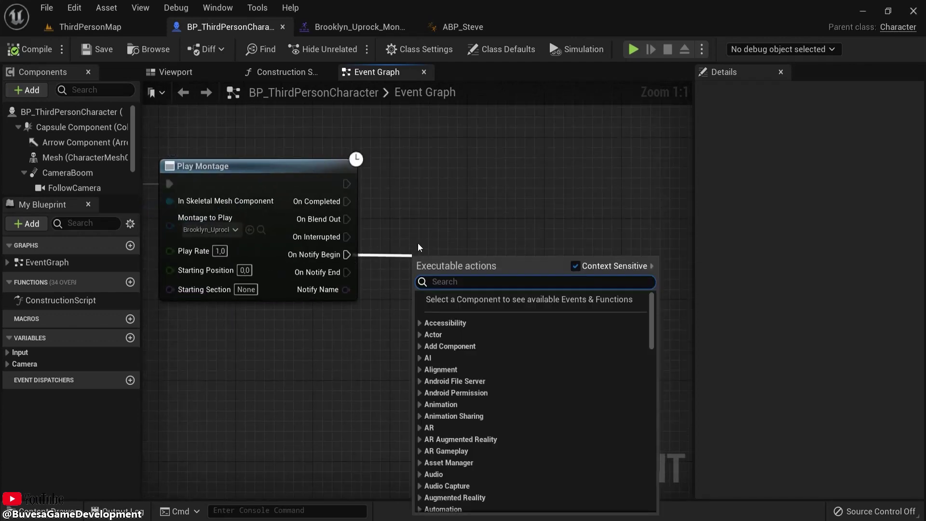
left_click(378, 26)
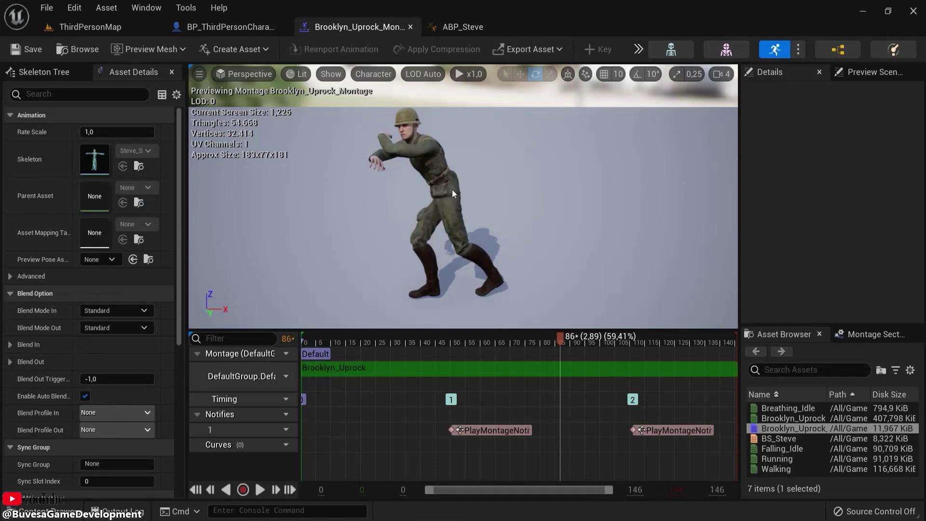
left_click(230, 27)
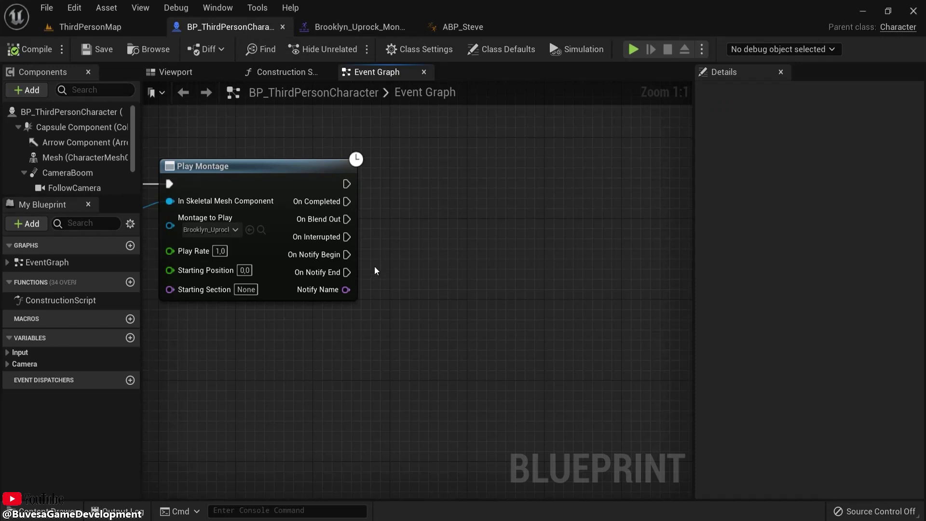
Connect a Play Sound 2D node to Play Montage's On Notify Begin output, set its Sound to F_sound, and compile the blueprint
left_click_drag(347, 255, 460, 262)
type("play sound")
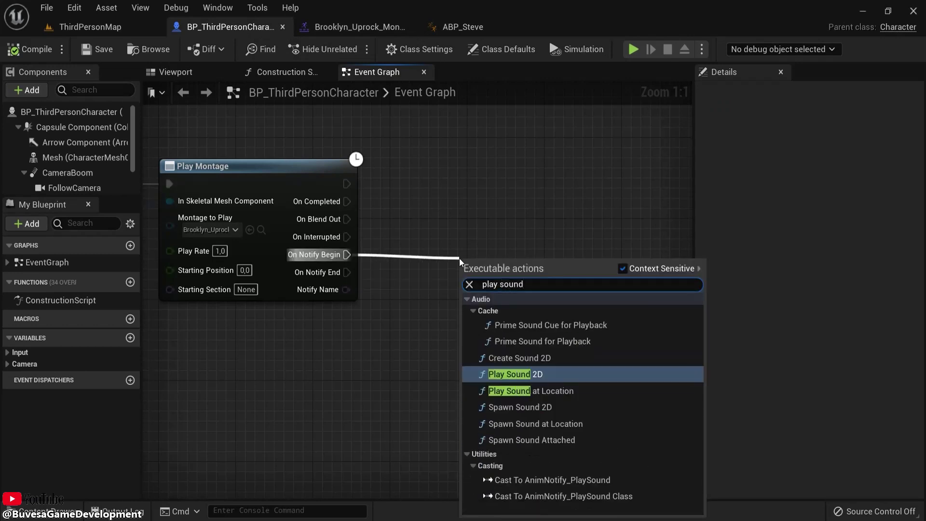
key("Return")
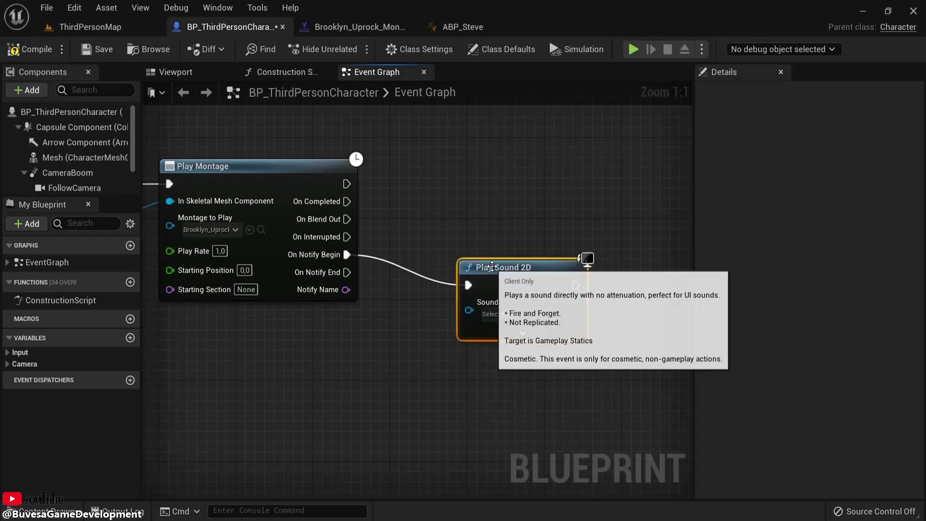
left_click(501, 283)
type("f")
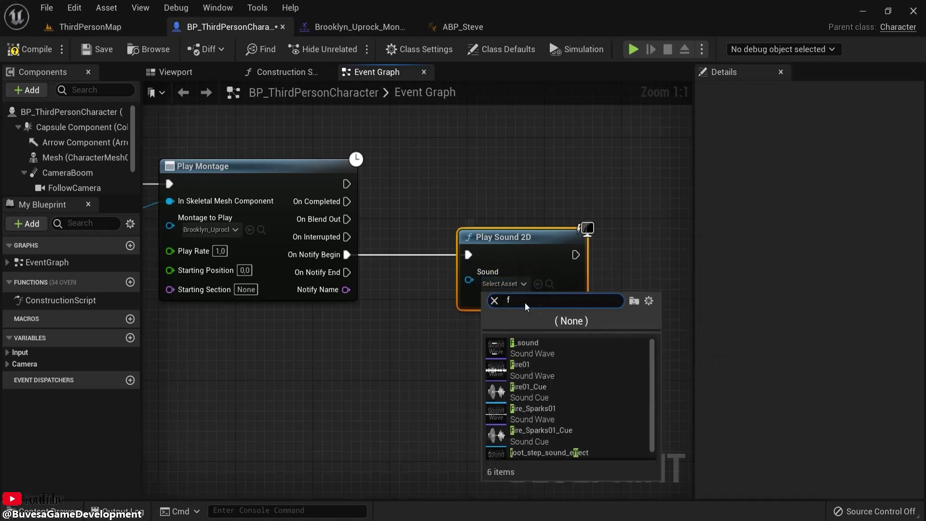
left_click(534, 347)
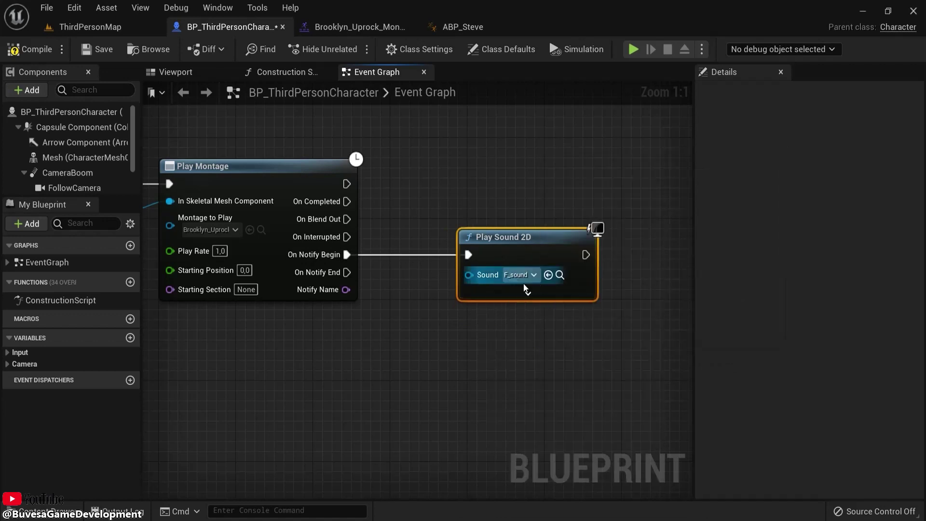
left_click(27, 55)
Delete both existing montage notifies from Brooklyn_Uprock_Montage's notify track
right_click_drag(434, 351, 596, 369)
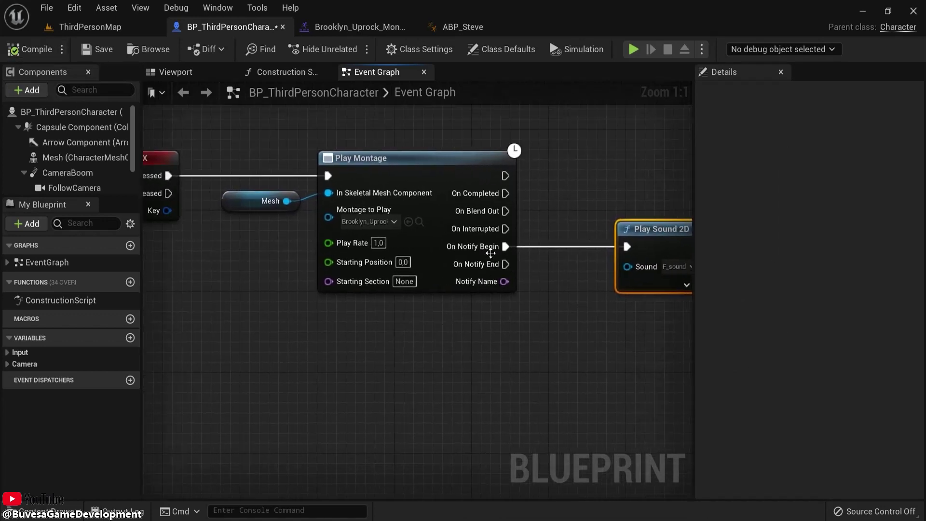
right_click_drag(490, 252, 413, 252)
left_click(359, 27)
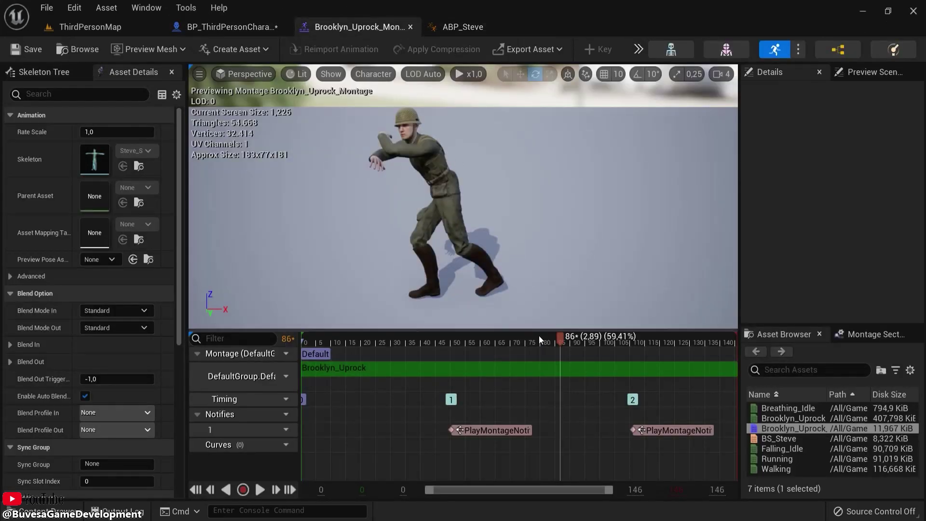
left_click(487, 427)
key("Delete")
left_click(666, 428)
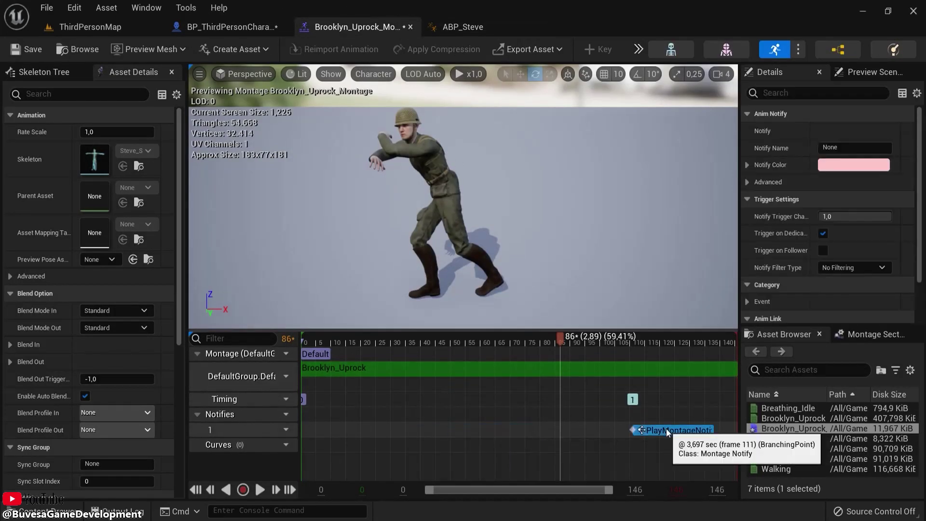
key("Delete")
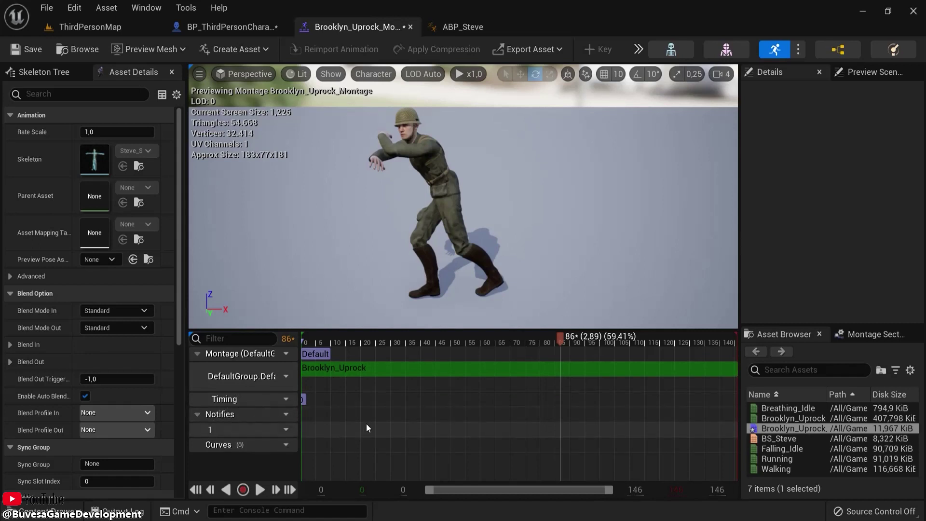
Add a Montage Notify at about frame 29 of Brooklyn_Uprock_Montage and review the Play Montage node's On Notify Begin connection in BP_ThirdPersonCharacter
right_click(389, 427)
mouse_move(436, 346)
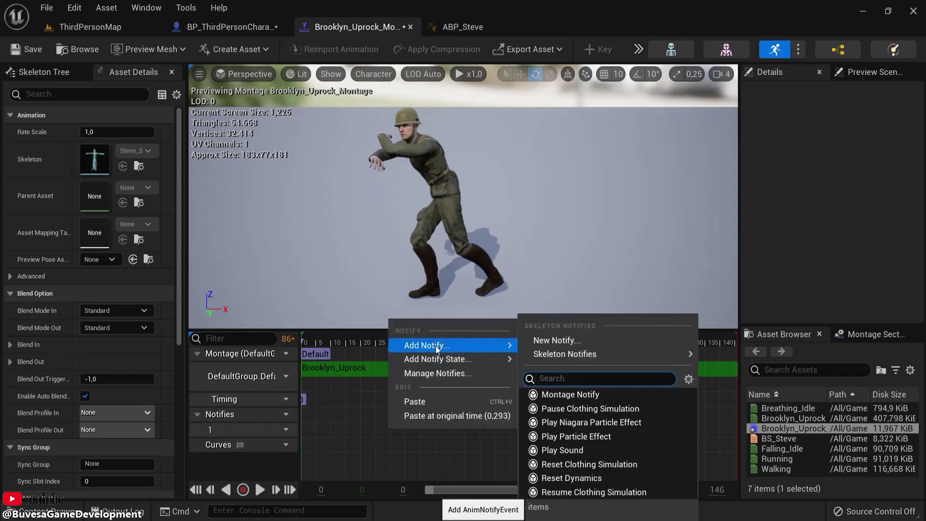
left_click(585, 394)
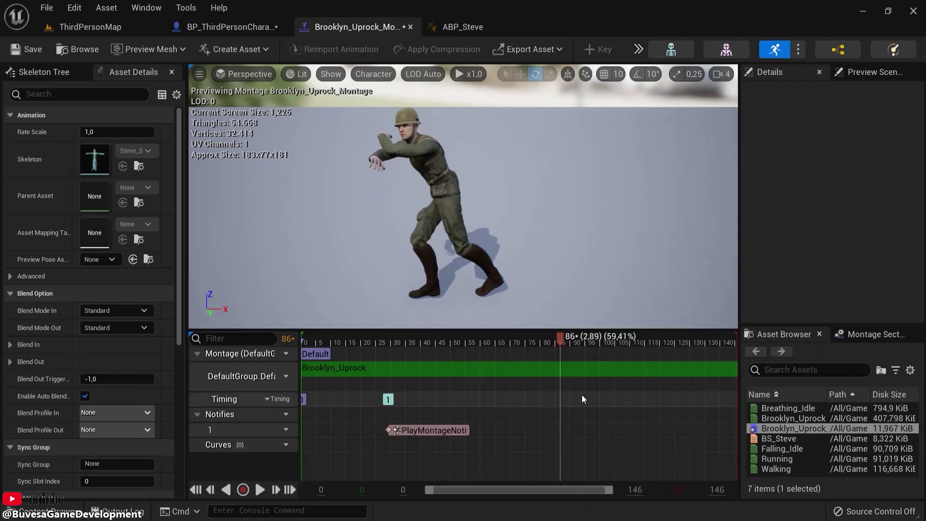
left_click(231, 21)
right_click_drag(231, 131, 347, 141)
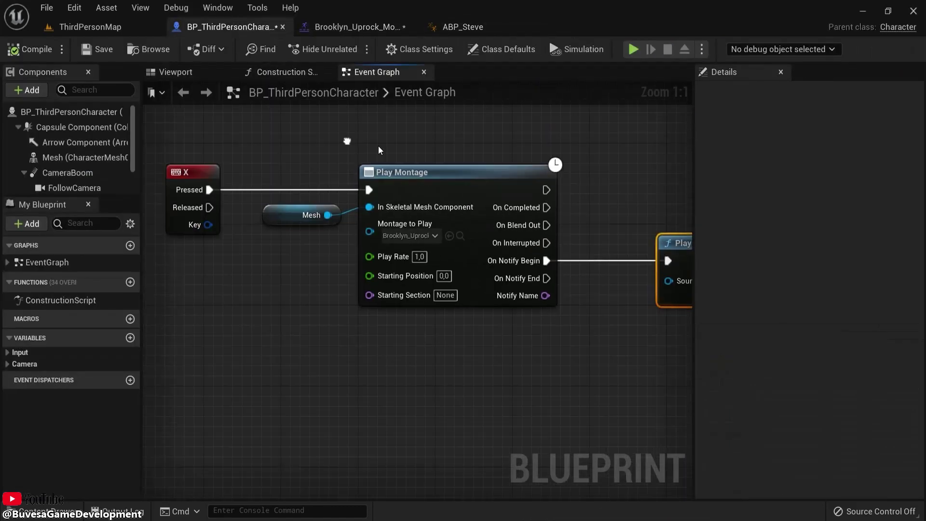
Scrub Brooklyn_Uprock_Montage to frame 50 and move the montage notify to the playhead
left_click(367, 26)
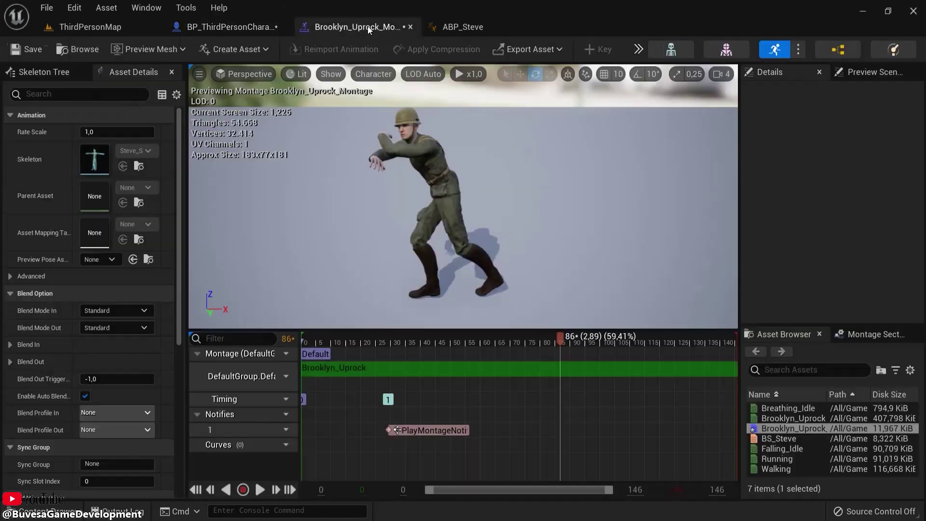
left_click(347, 340)
left_click_drag(346, 340, 454, 334)
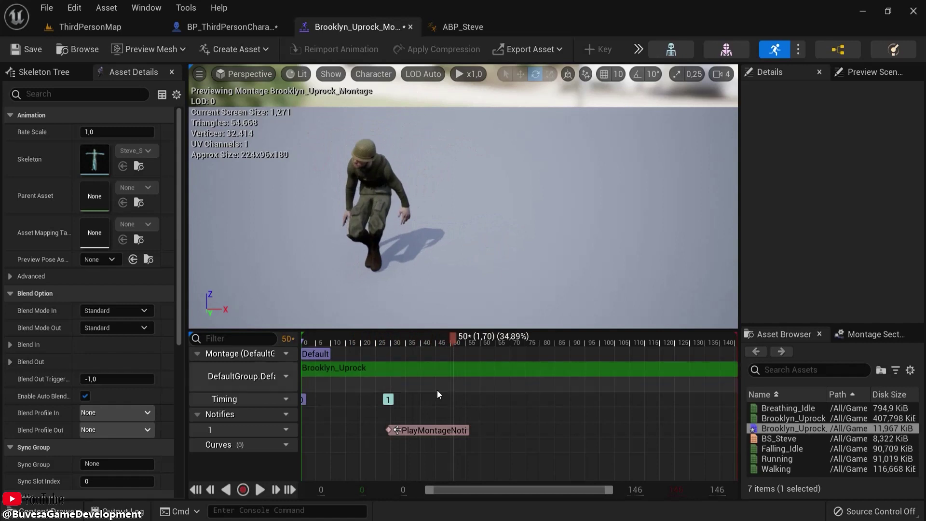
left_click_drag(406, 429, 475, 426)
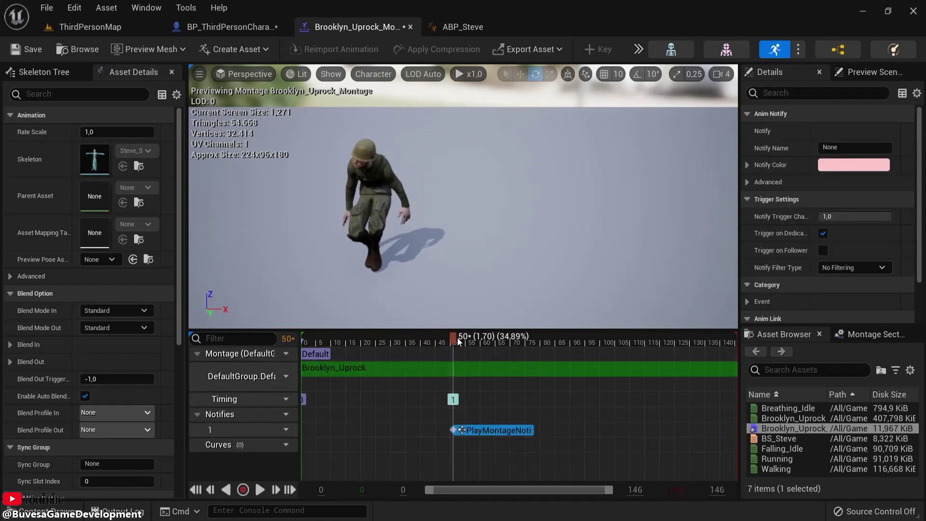
Paste a second montage notify at frame 109 of Brooklyn_Uprock_Montage and scrub back to frame 51 to check the first notify's pose
left_click_drag(457, 338, 628, 336)
key("ctrl+v")
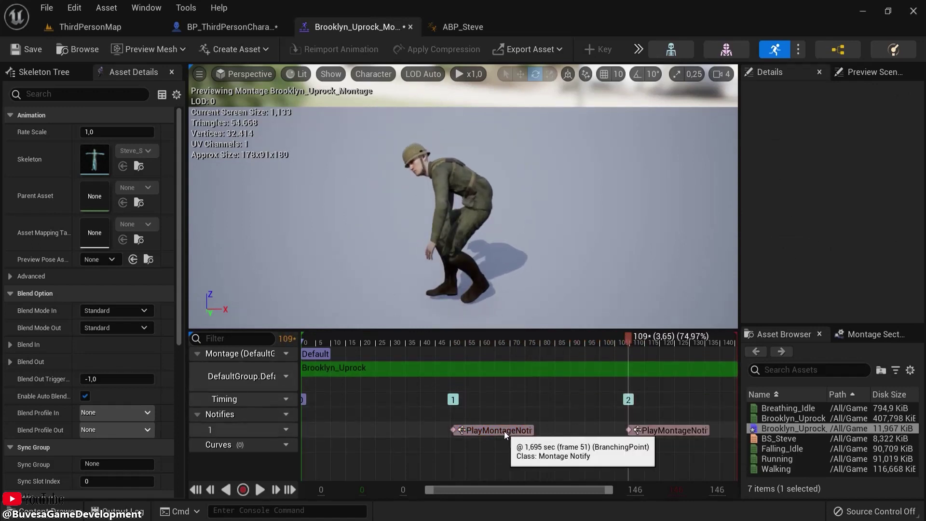
left_click_drag(363, 339, 453, 341)
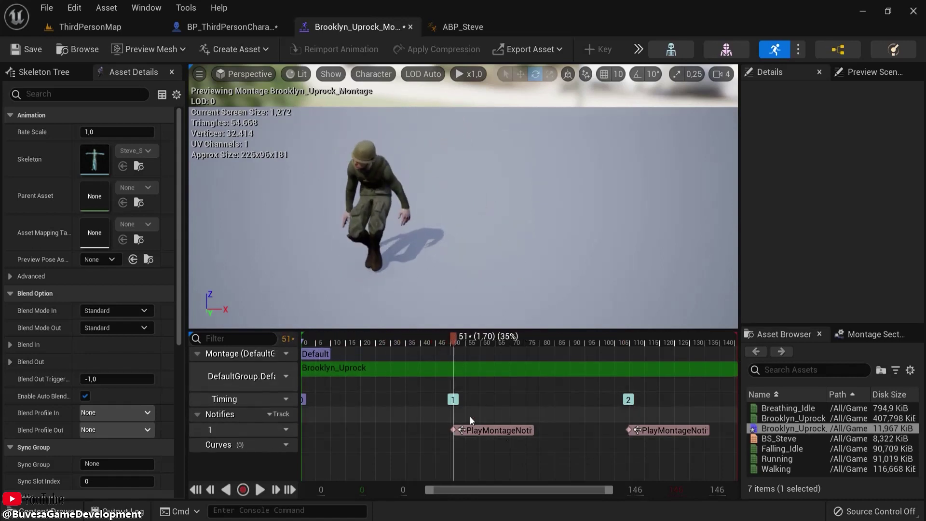
Scrub Brooklyn_Uprock_Montage to frame 110 and inspect the On Notify Begin link to Play Sound 2D in BP_ThirdPersonCharacter
left_click(632, 340)
left_click(200, 27)
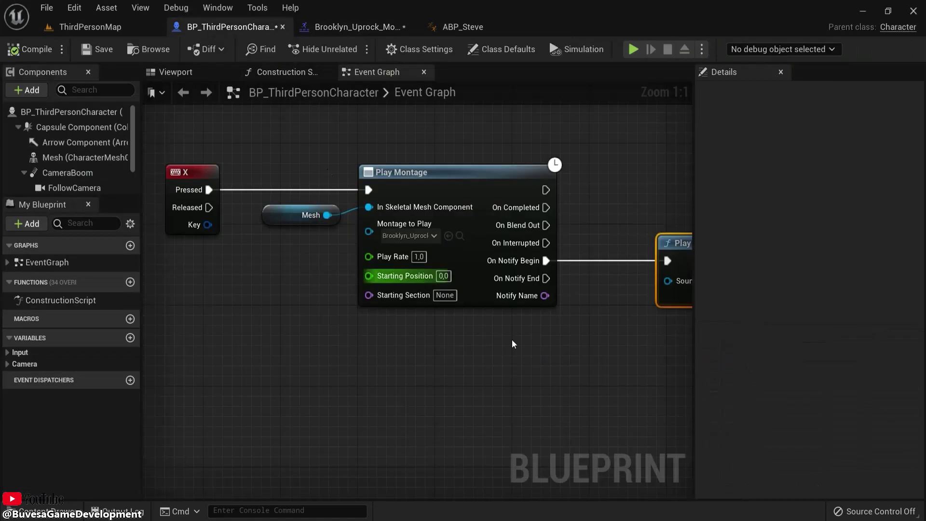
right_click_drag(680, 266, 557, 262)
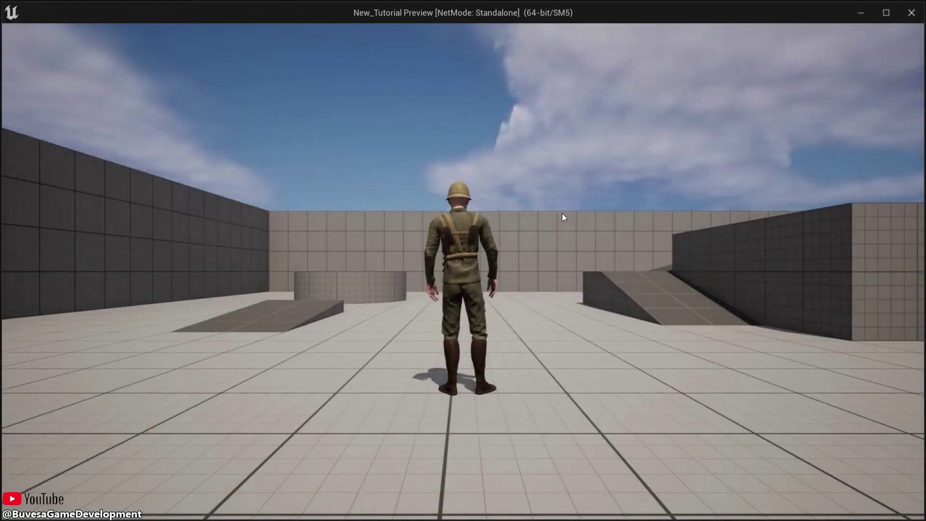
Play-test in the standalone preview, running the character around and triggering the Brooklyn Uprock montage to check both notify sounds
key("w")
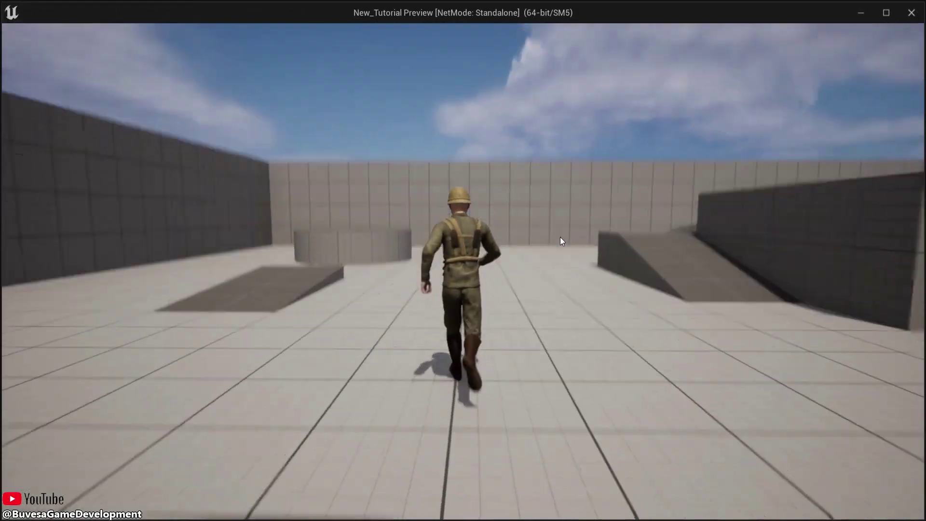
key("s")
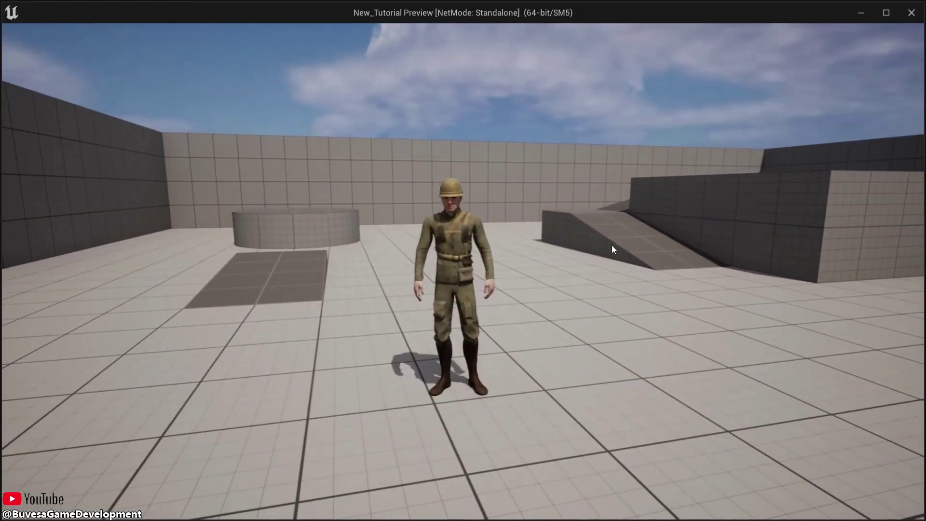
key("a")
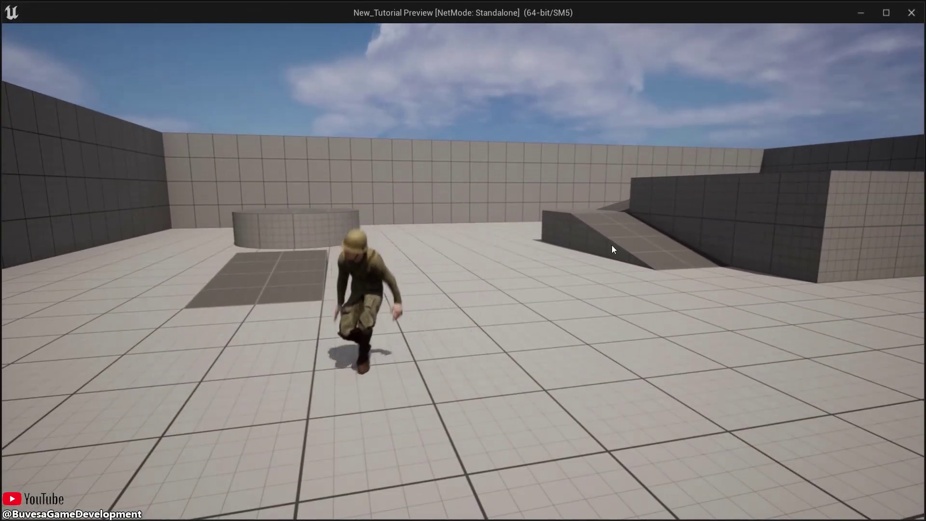
left_click_drag(612, 245, 591, 249)
key("w")
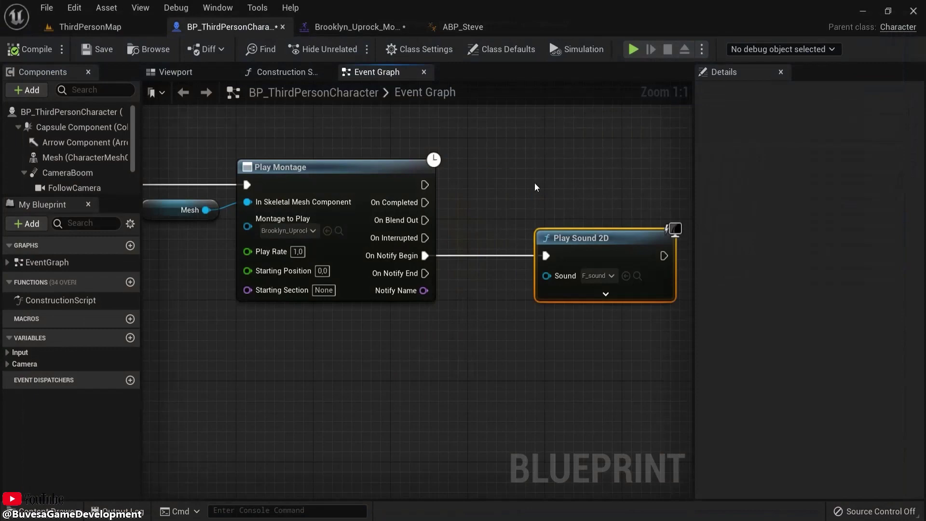
Review the X key, Play Montage and Play Sound 2D node chain in BP_ThirdPersonCharacter's event graph
right_click(534, 184)
scroll(469, 188, "down", 3)
left_click(510, 167)
scroll(539, 158, "down", 1)
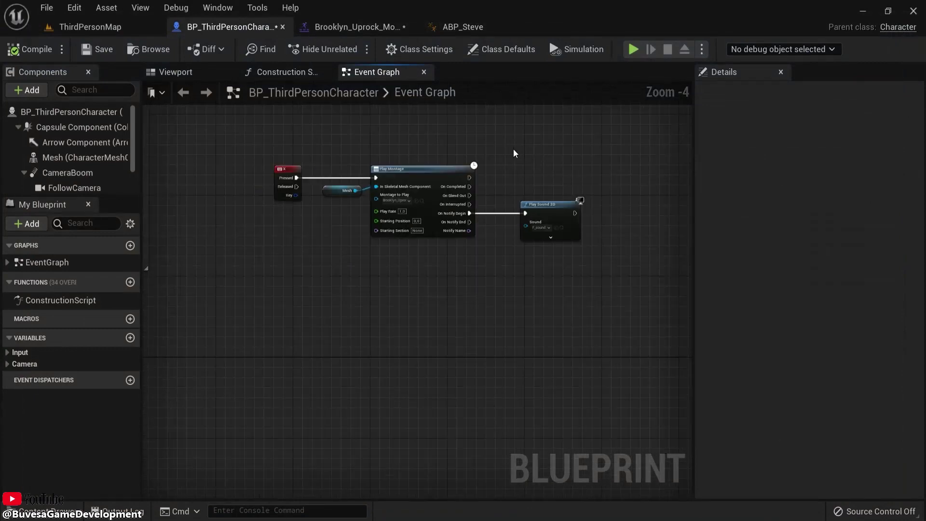
left_click_drag(515, 153, 586, 264)
scroll(550, 217, "up", 2)
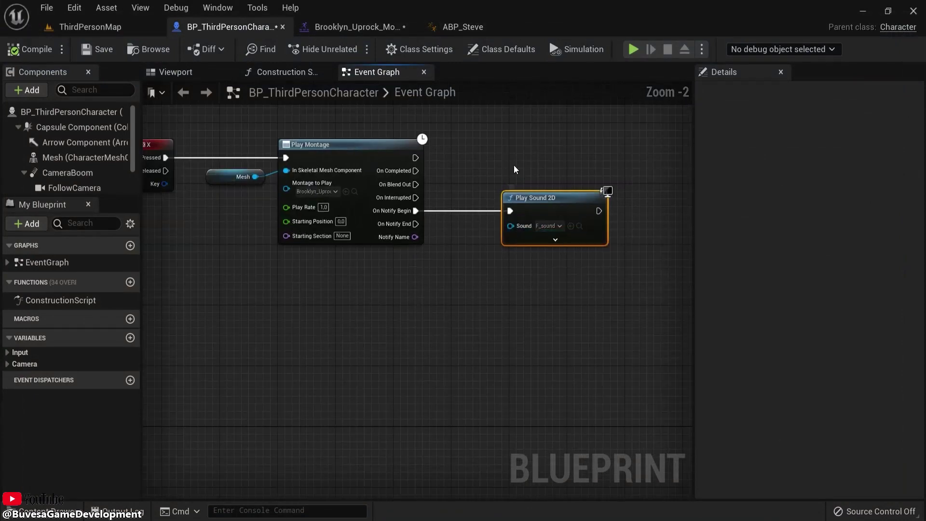
scroll(515, 169, "down", 1)
Scrub Brooklyn_Uprock_Montage back to frame 49 and delete both of its montage notifies
left_click(340, 27)
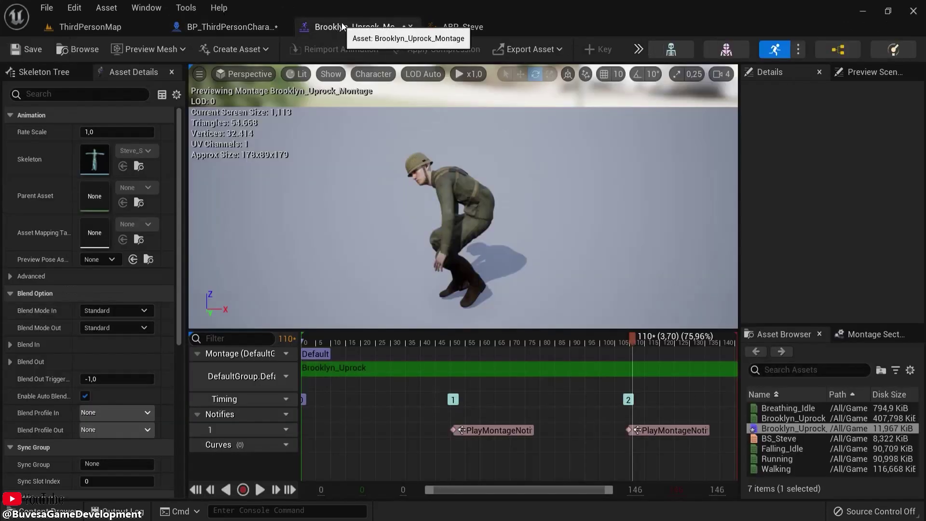
left_click_drag(626, 336, 448, 339)
left_click(486, 429)
key("Delete")
left_click(661, 426)
key("Delete")
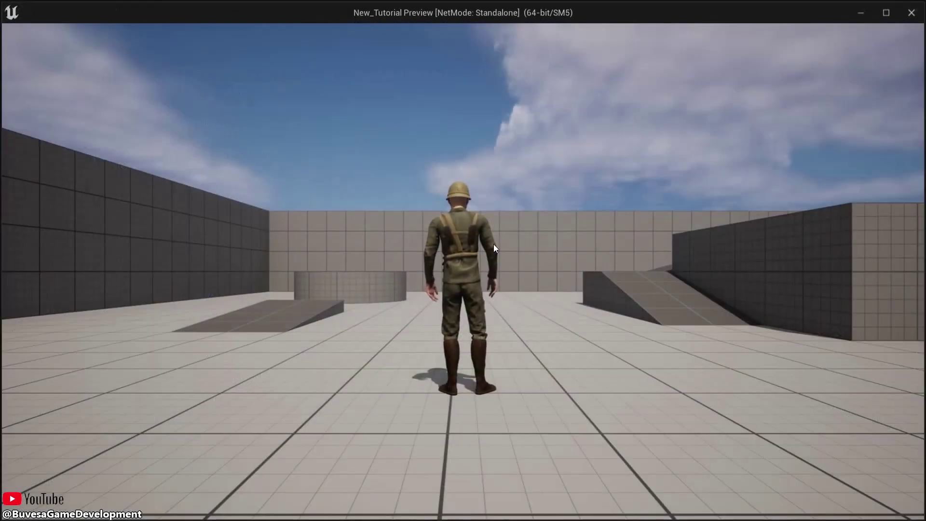
Play-test the character again in the standalone preview with the montage notifies removed
key("w")
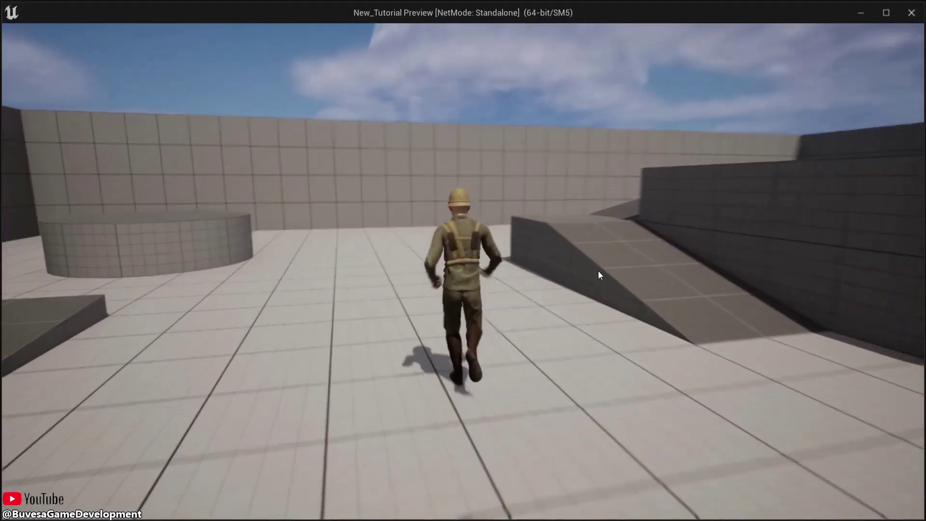
key("s")
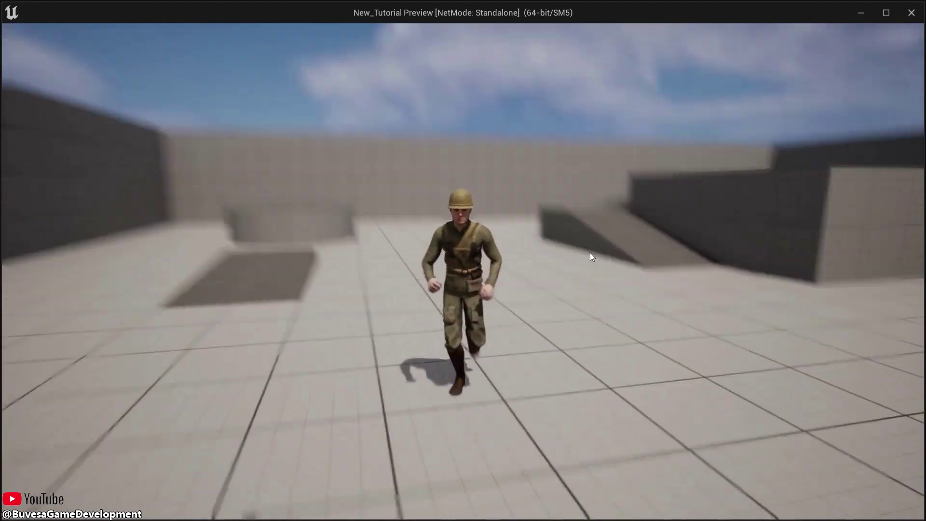